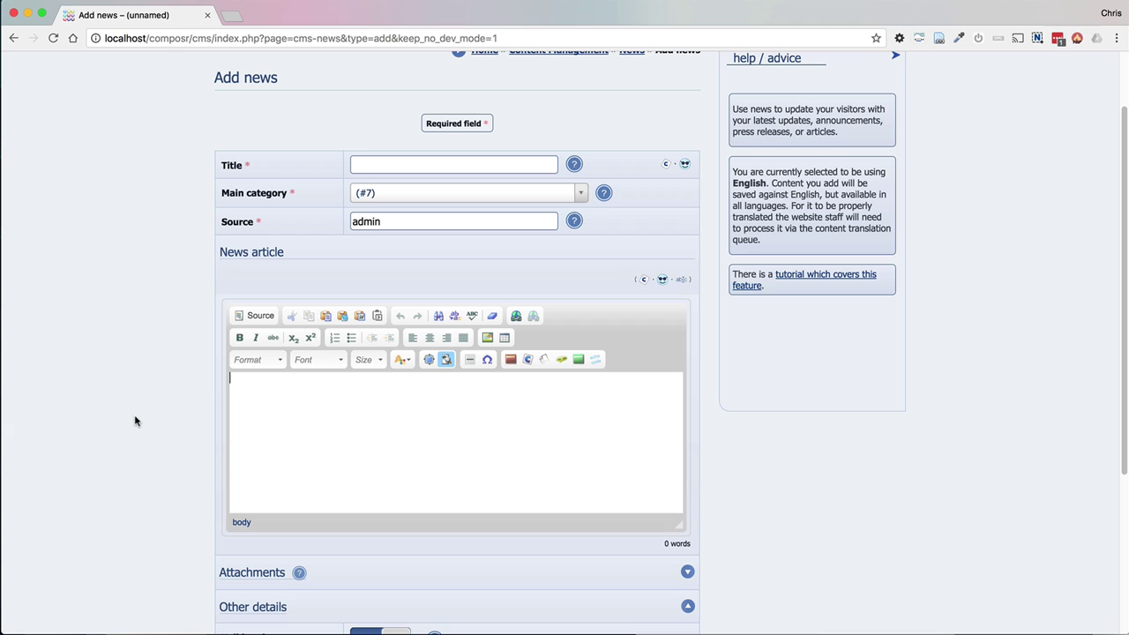
# - Enter 'Title' as the news item's title and place the caret in the article body
pyautogui.click(386, 167)
pyautogui.write('Title')
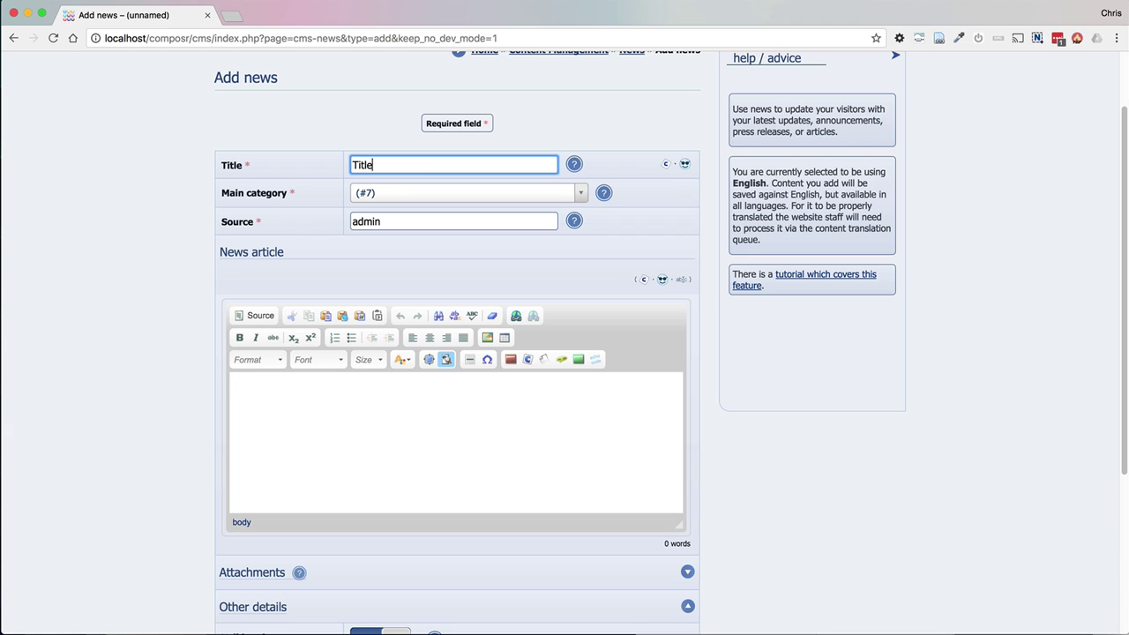
pyautogui.click(404, 421)
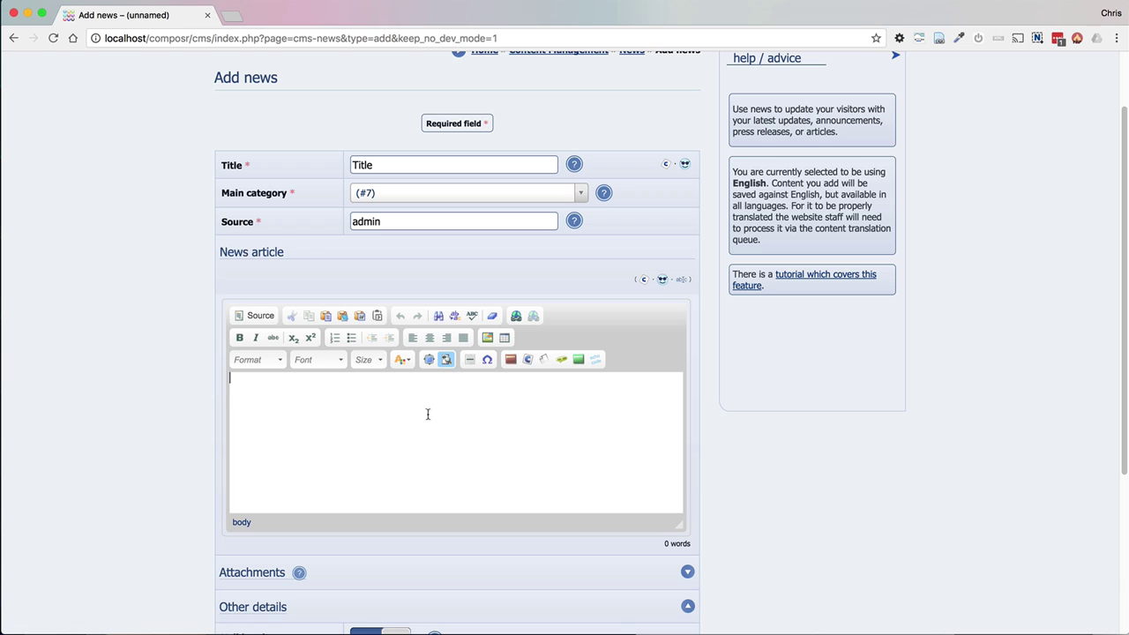
pyautogui.scroll(-1, 436, 413)
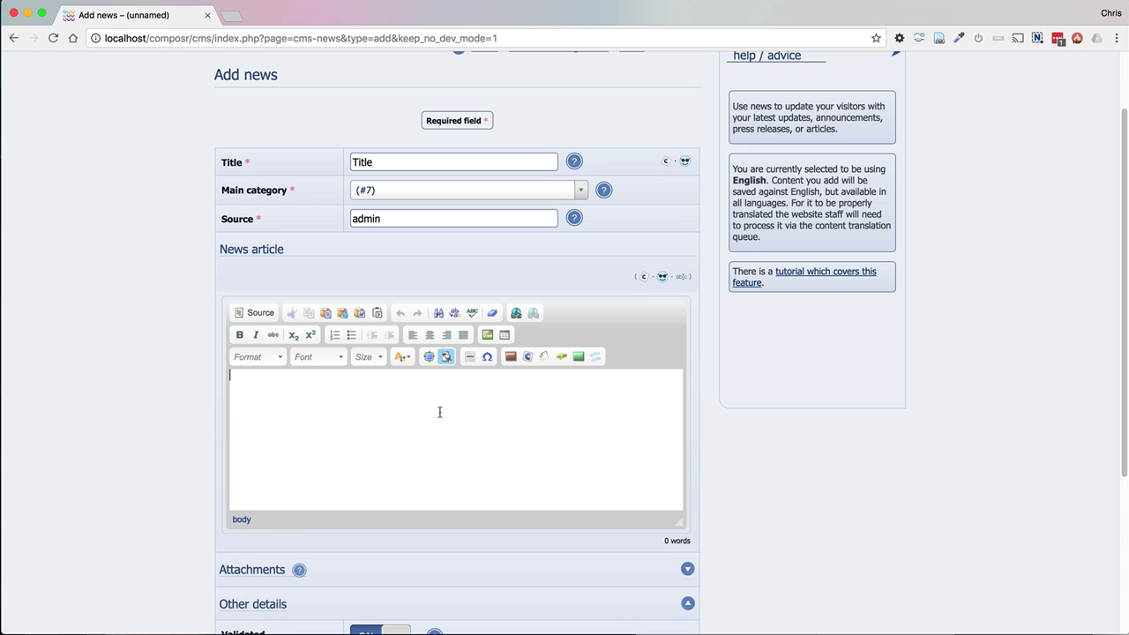
pyautogui.scroll(-1, 439, 412)
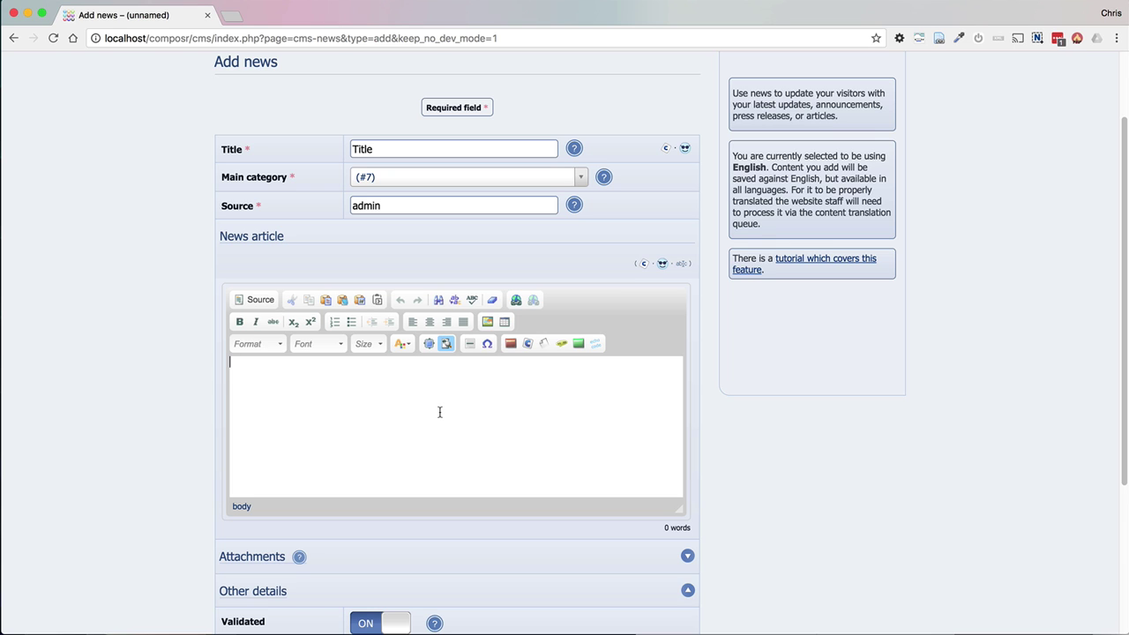
pyautogui.scroll(-1, 438, 412)
# - Expand the Attachments section below the editor and return the caret to the empty article body
pyautogui.click(252, 543)
pyautogui.scroll(-3, 291, 549)
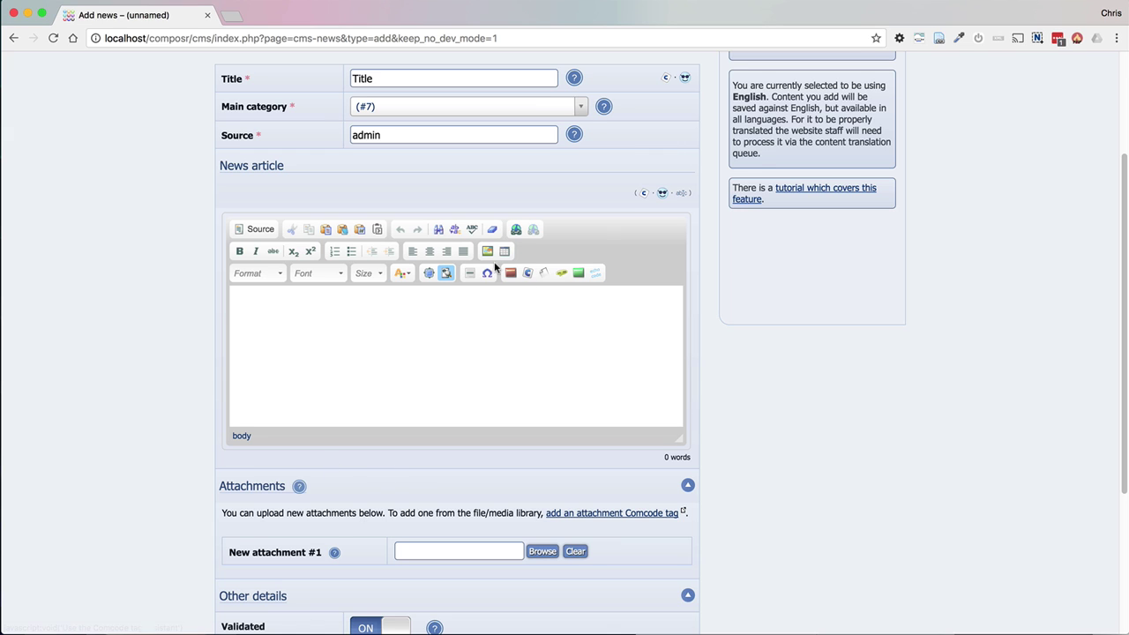
pyautogui.click(433, 381)
# - Add a Heading 2 reading 'Test header' followed by the paragraph 'Test paragraph 1.'
pyautogui.click(261, 273)
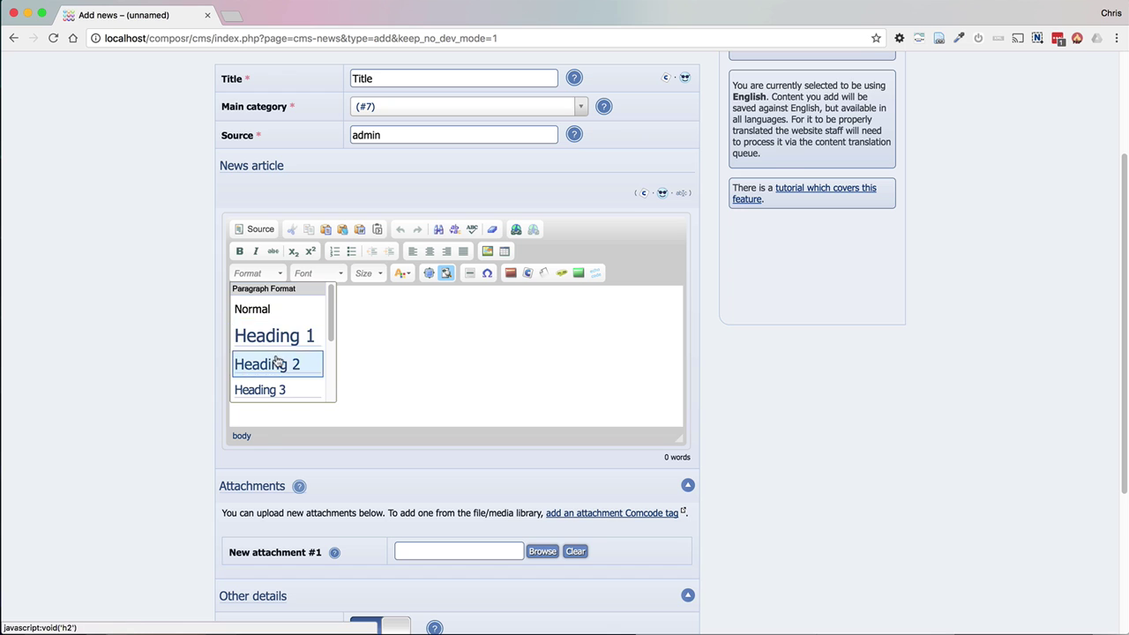
pyautogui.click(275, 358)
pyautogui.write('Test header')
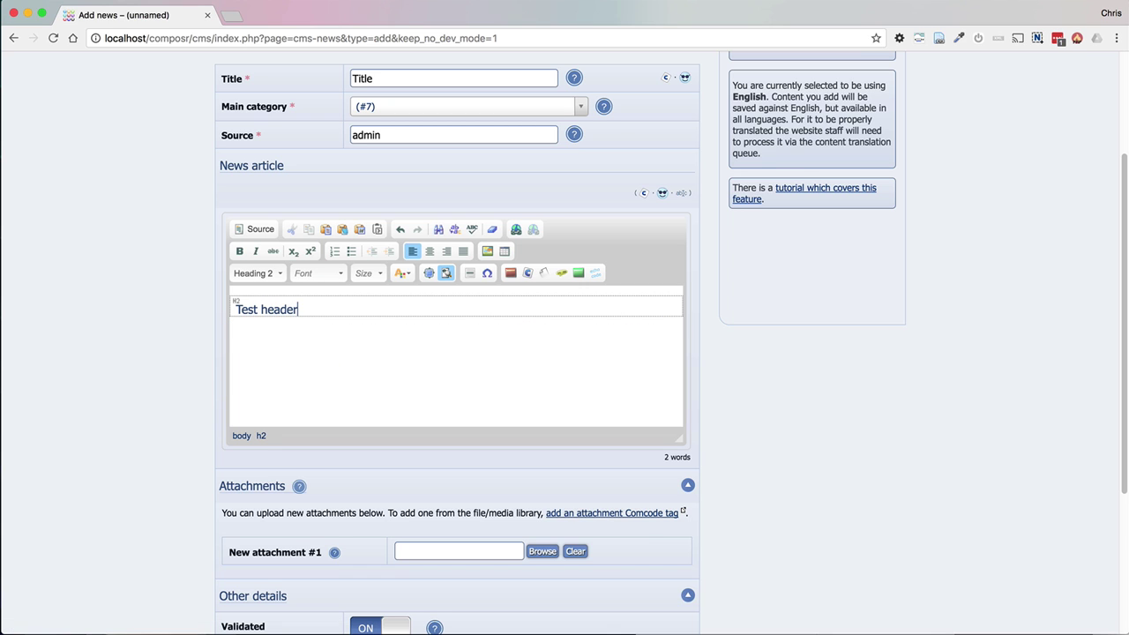
pyautogui.press('Return')
pyautogui.write('Test paragraph 1.')
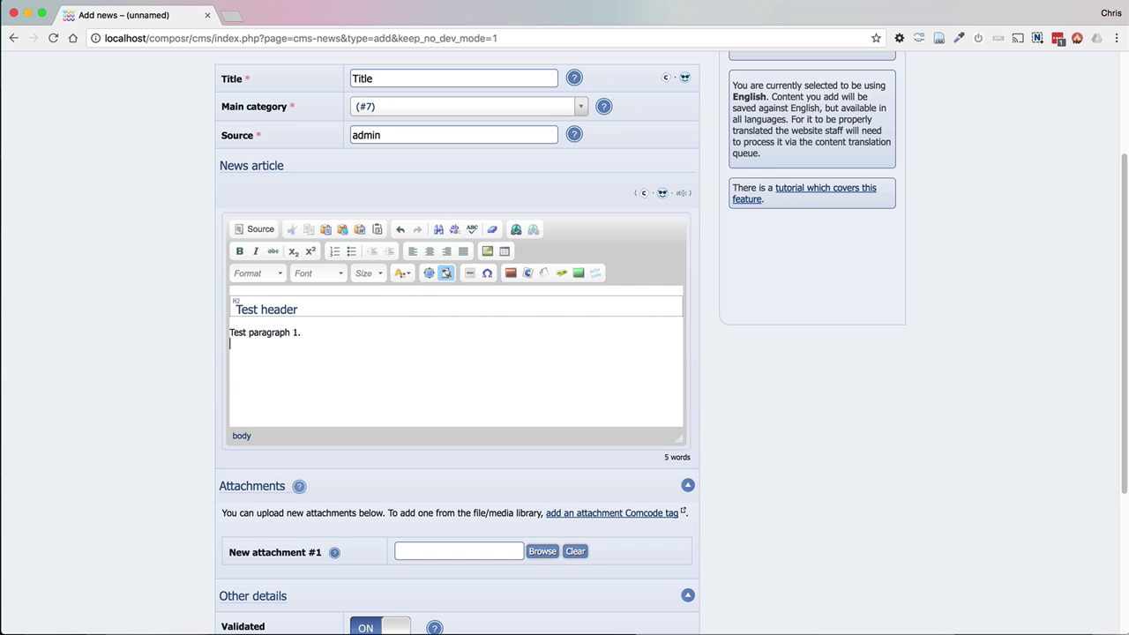
# - Duplicate the paragraph into 'Test paragraph 2.' and 'Test paragraph under.'
pyautogui.press('shift+super+Left')
pyautogui.press('super+c')
pyautogui.press('Right')
pyautogui.press('Return')
pyautogui.press('super+v')
pyautogui.press('Up')
pyautogui.press('BackSpace')
pyautogui.press('BackSpace')
pyautogui.write('2.')
pyautogui.press('Down')
pyautogui.press('super+v')
pyautogui.press('BackSpace')
pyautogui.press('BackSpace')
pyautogui.press('BackSpace')
pyautogui.write('under.')
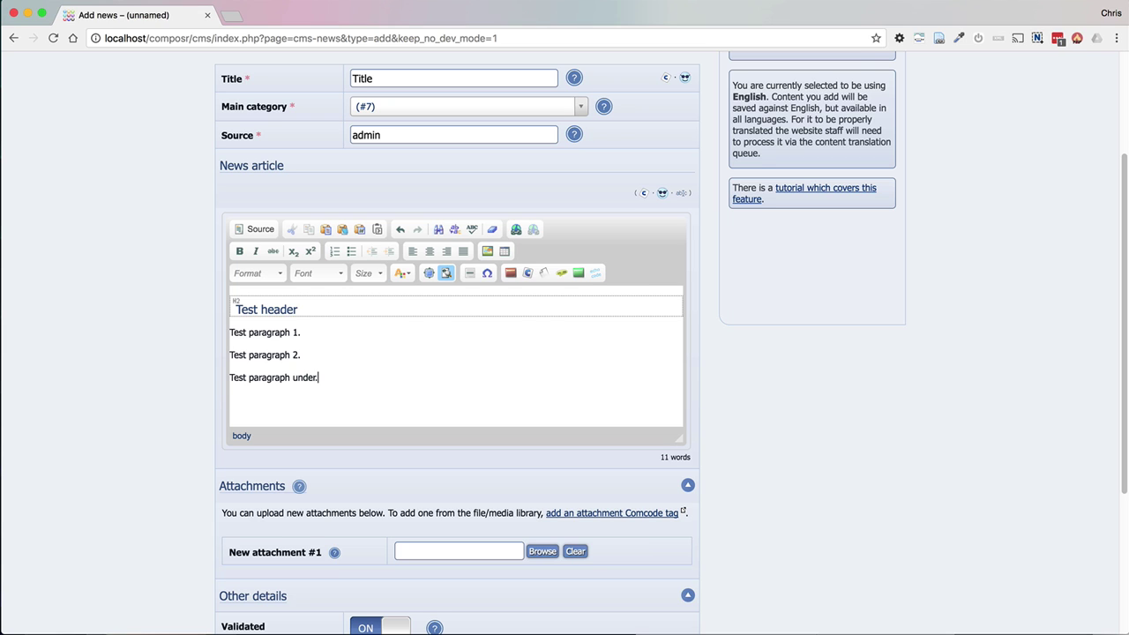
pyautogui.hotkey('shift', 'Up')
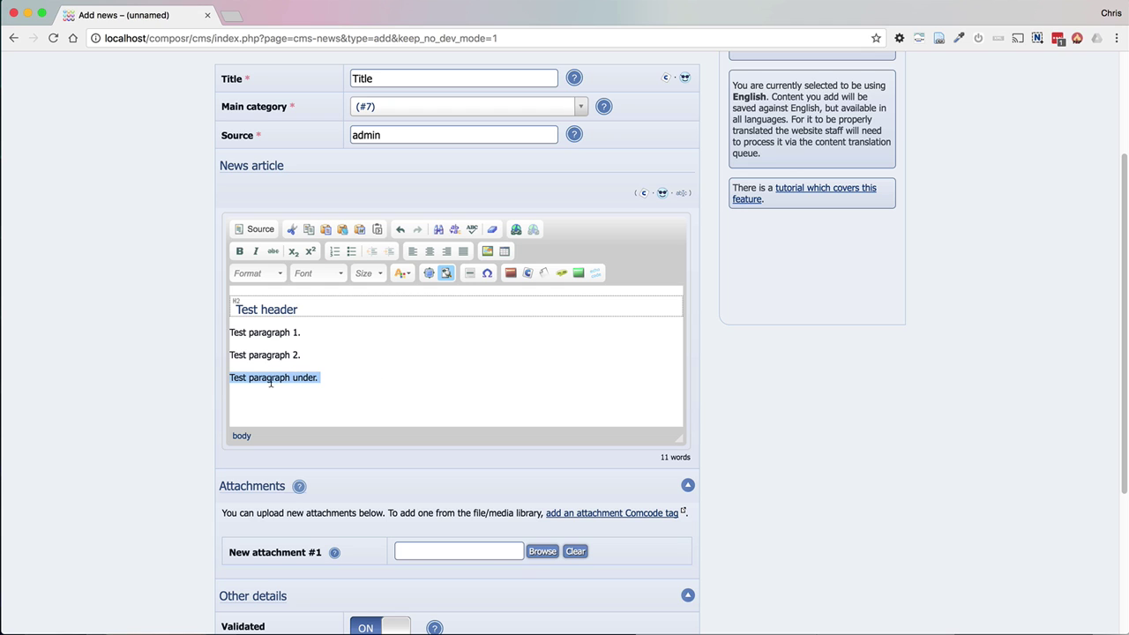
pyautogui.moveTo(302, 355); pyautogui.dragTo(212, 329)
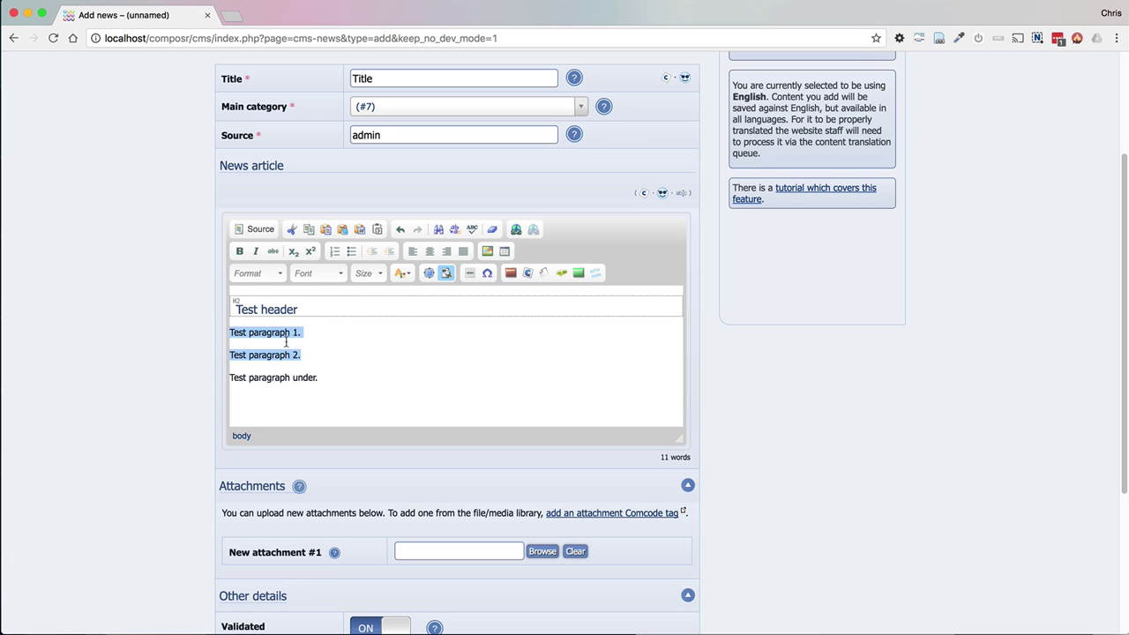
pyautogui.moveTo(343, 376); pyautogui.dragTo(230, 375)
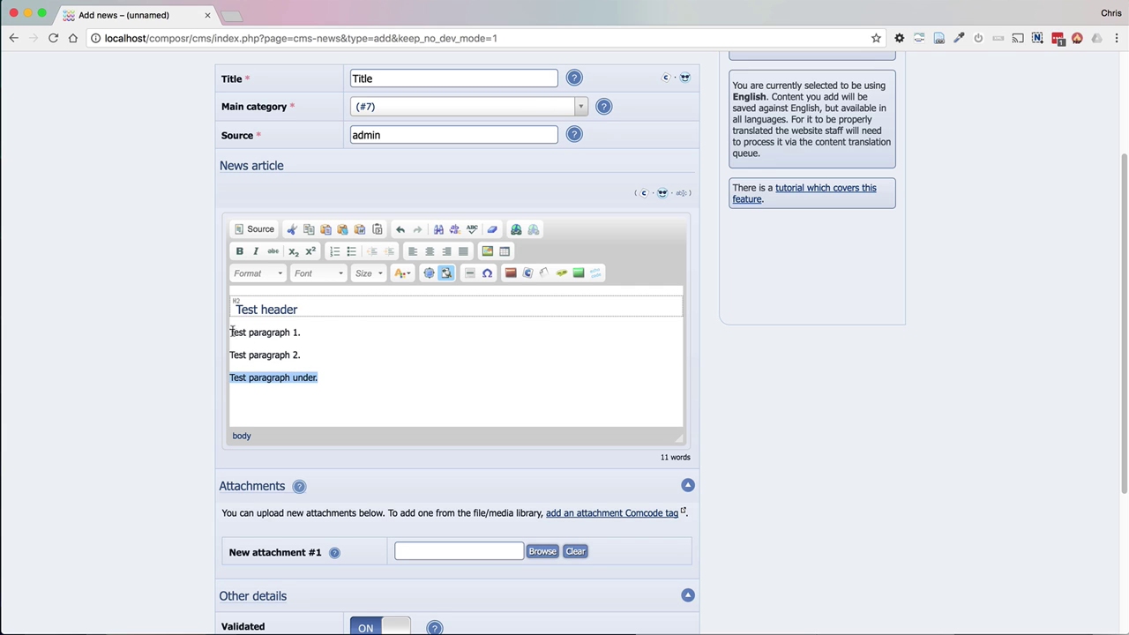
pyautogui.moveTo(307, 360); pyautogui.dragTo(229, 333)
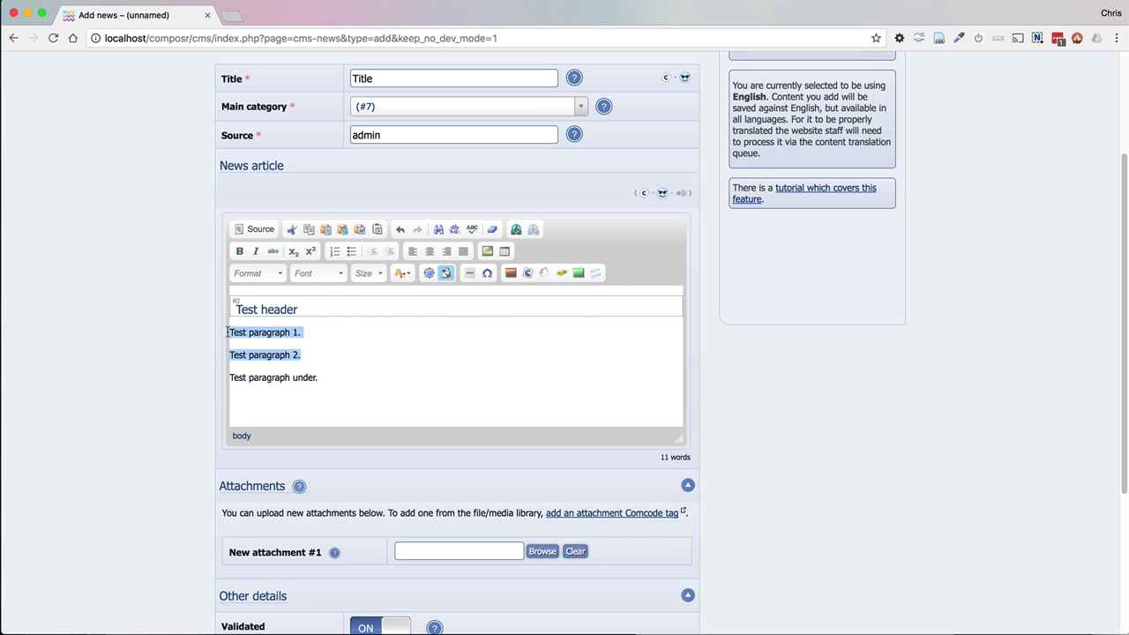
pyautogui.moveTo(333, 377); pyautogui.dragTo(230, 377)
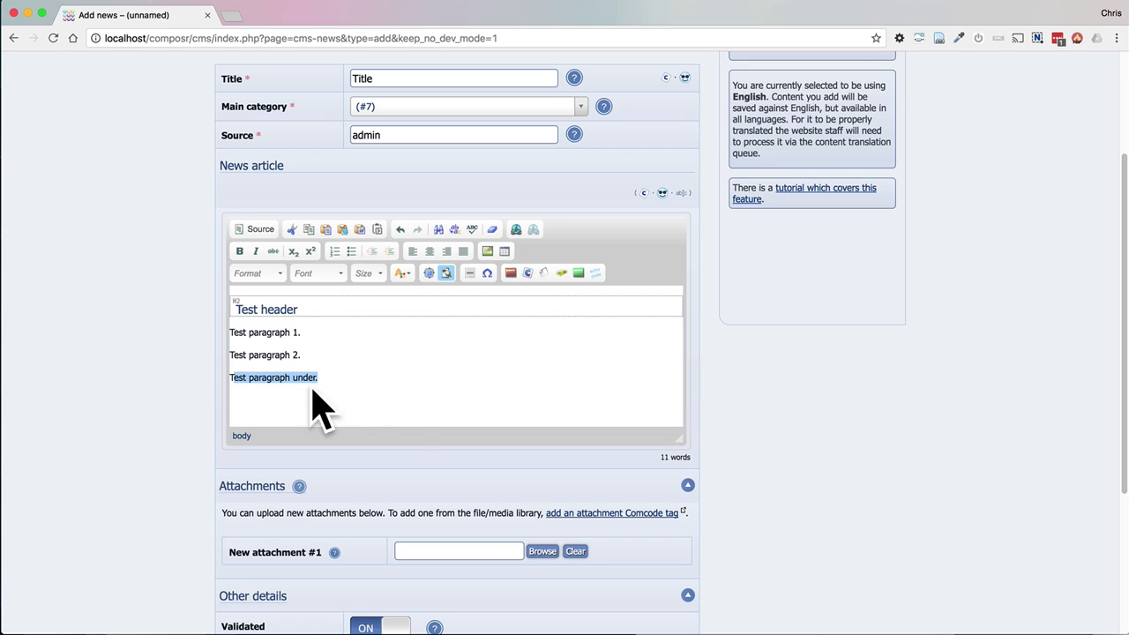
pyautogui.click(365, 396)
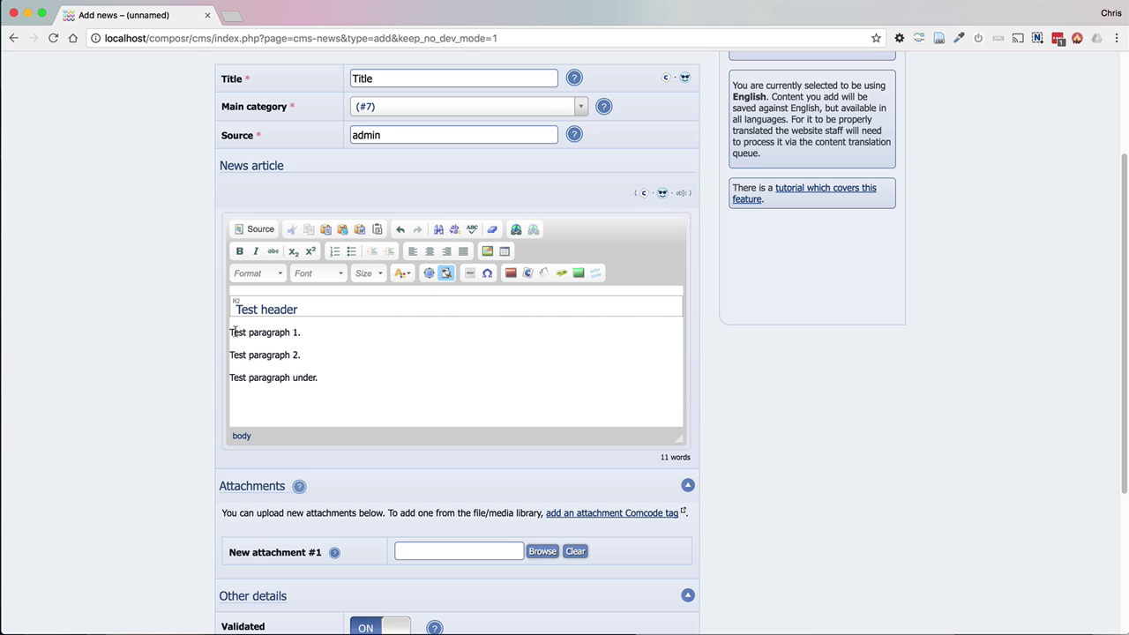
# - Attach _test.png with Float set to 'Align to the left' beside the test paragraphs
pyautogui.click(544, 553)
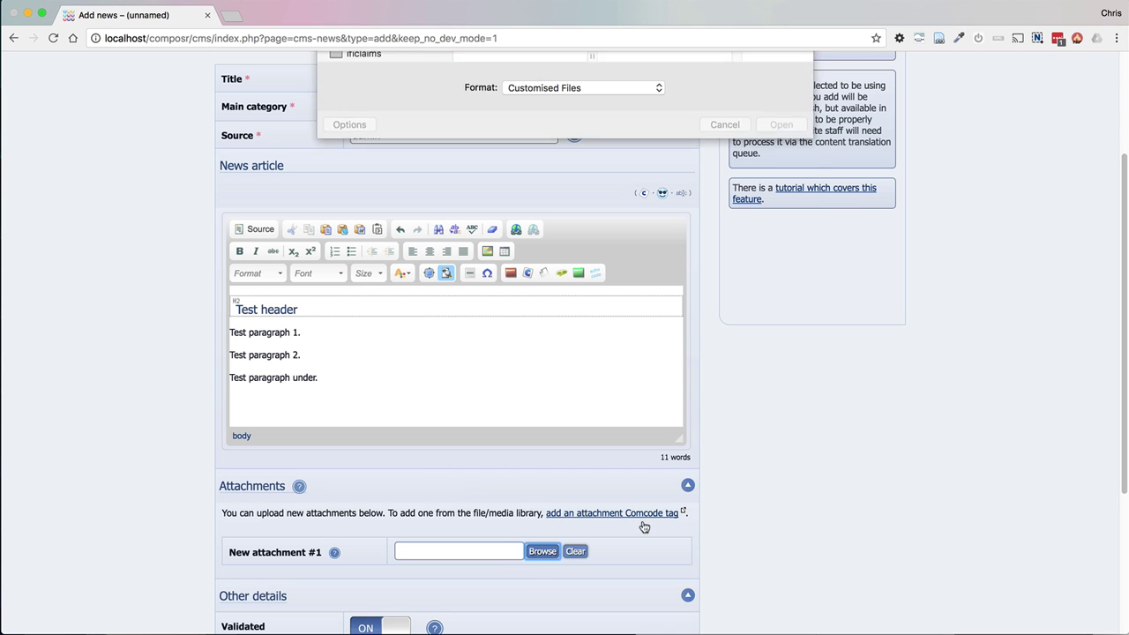
pyautogui.click(496, 98)
pyautogui.doubleClick(496, 98)
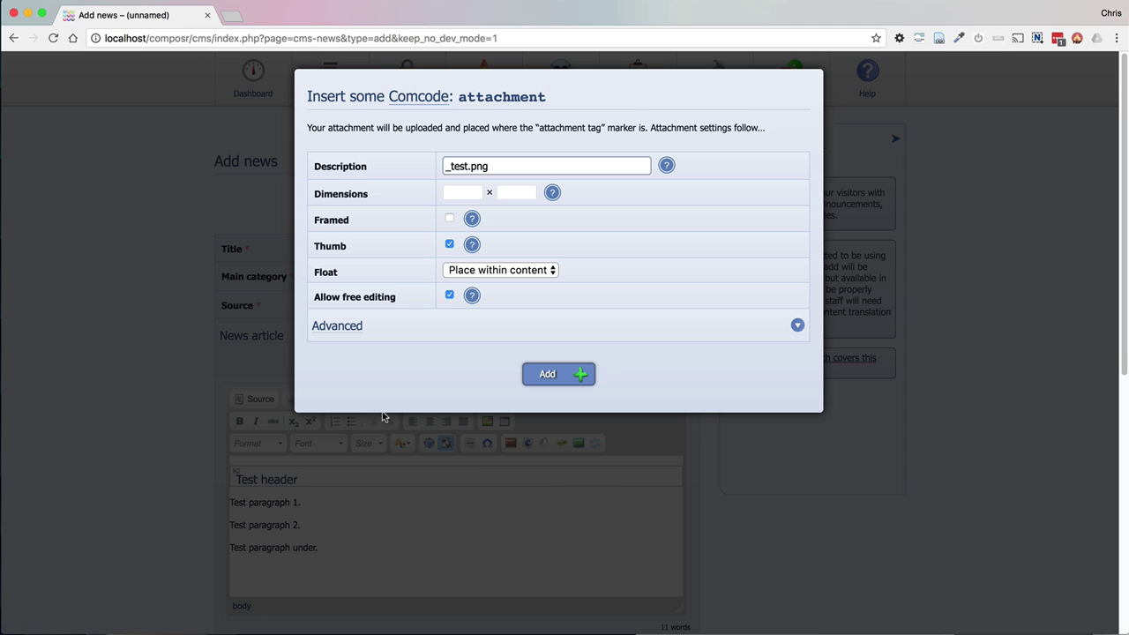
pyautogui.click(536, 272)
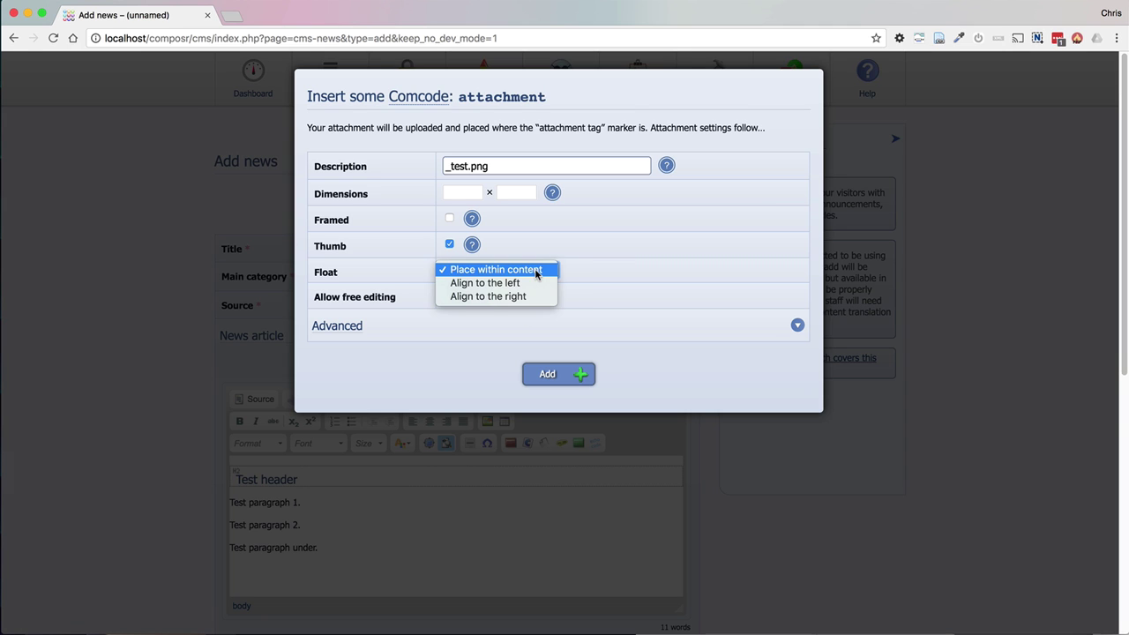
pyautogui.click(533, 283)
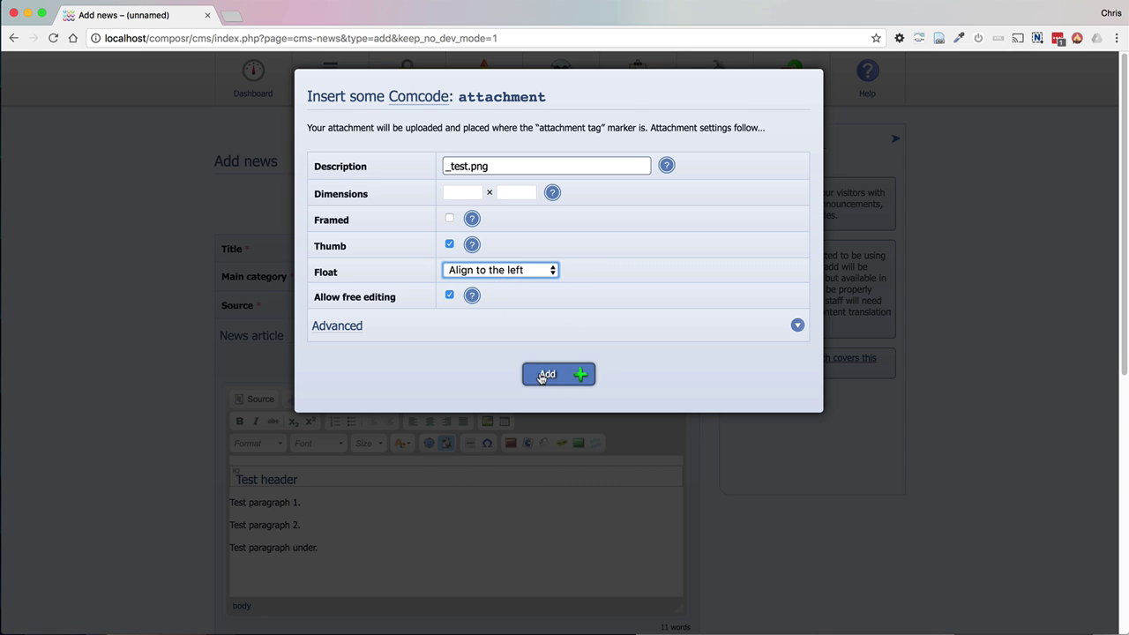
pyautogui.click(573, 374)
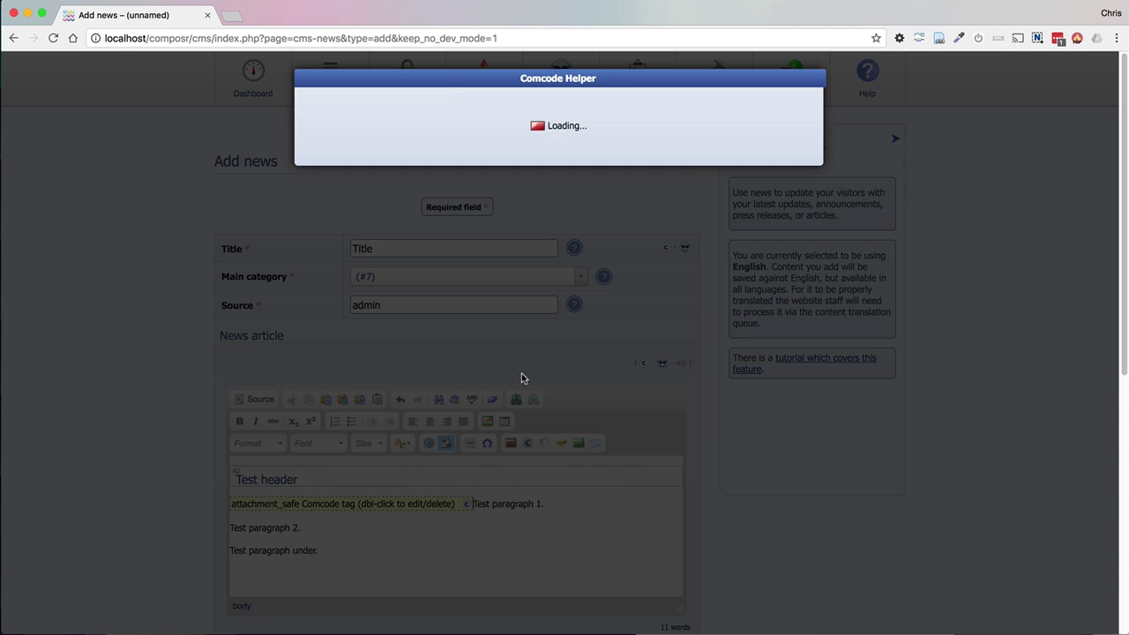
pyautogui.scroll(-2, 476, 397)
pyautogui.scroll(-2, 494, 404)
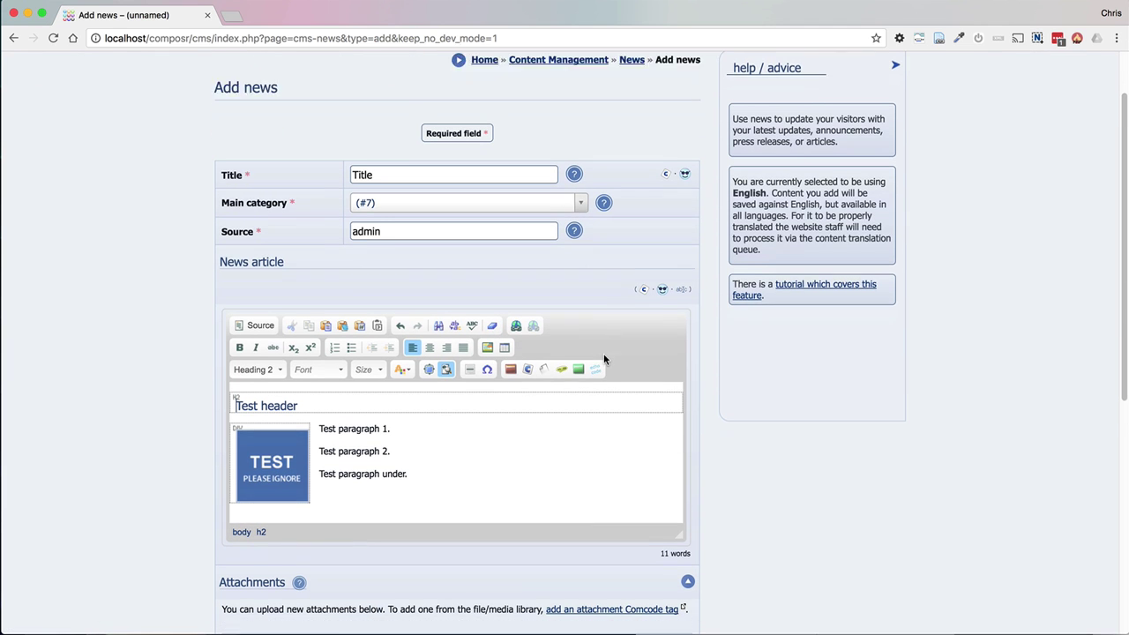
# - Add a line break after 'Test paragraph 2.' to push 'Test paragraph under.' below the image
pyautogui.click(445, 412)
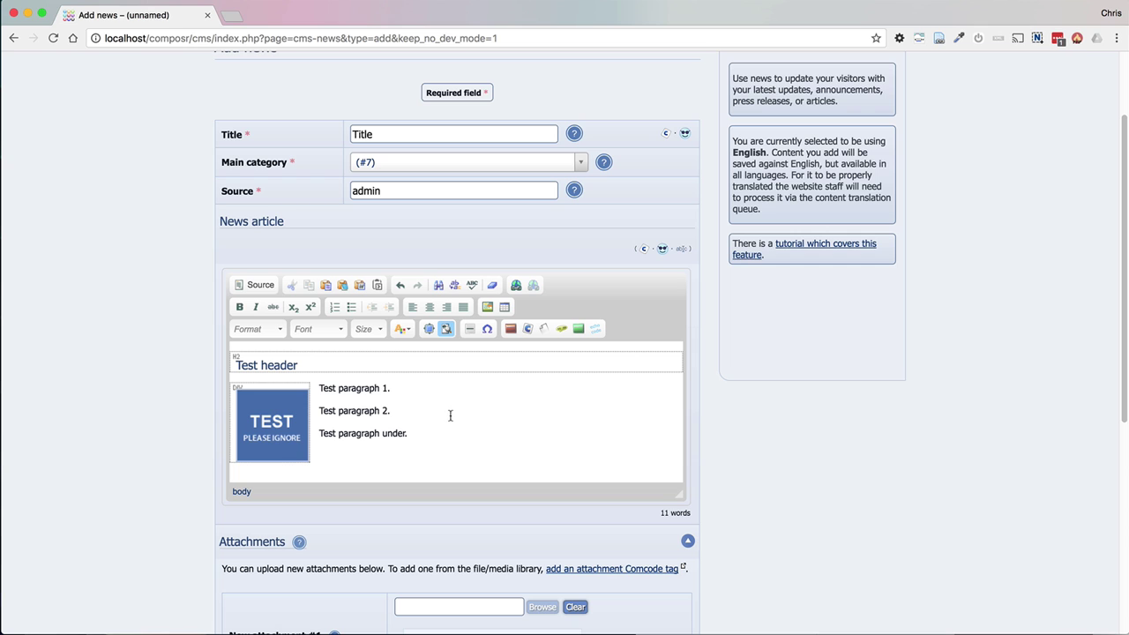
pyautogui.scroll(-1, 450, 416)
pyautogui.press('Right')
pyautogui.hotkey('shift', 'End')
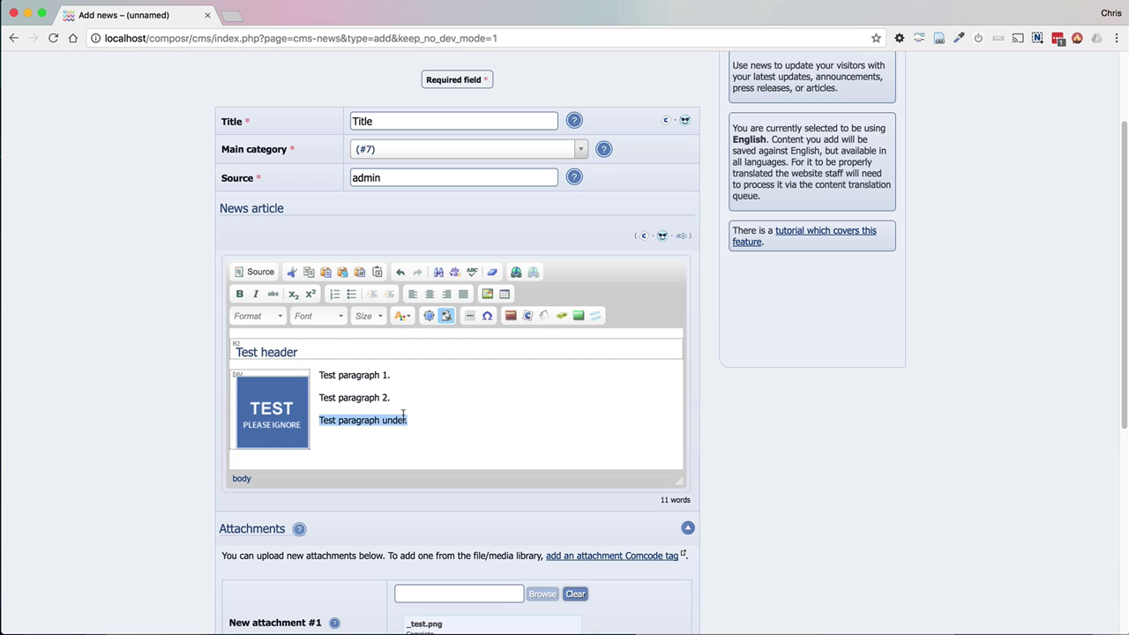
pyautogui.click(412, 400)
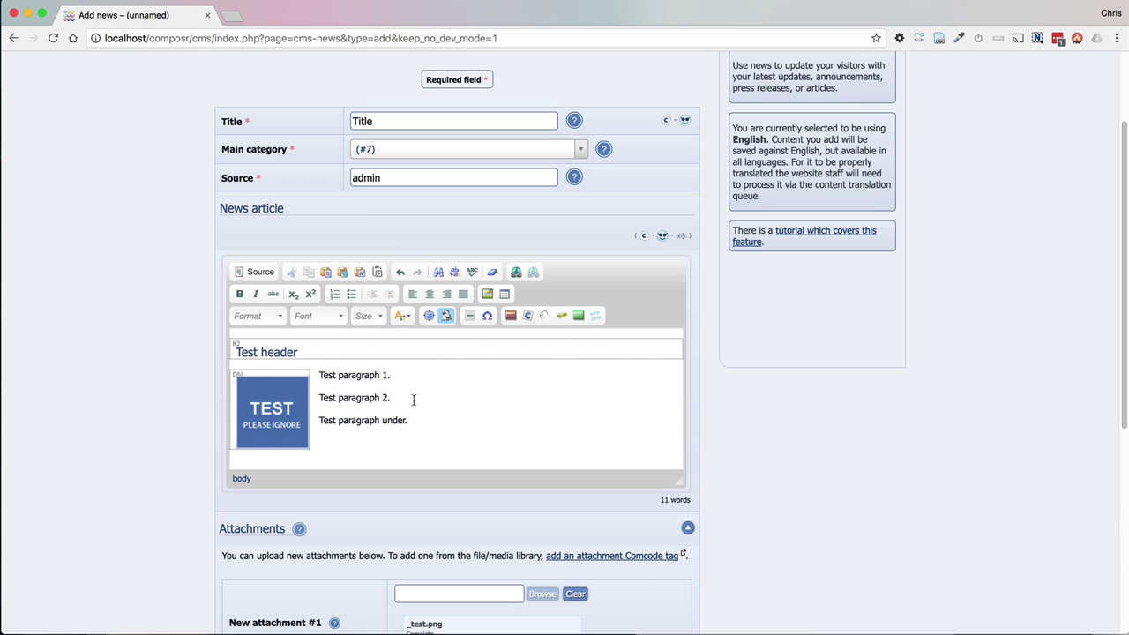
pyautogui.press('Return')
pyautogui.press('Return')
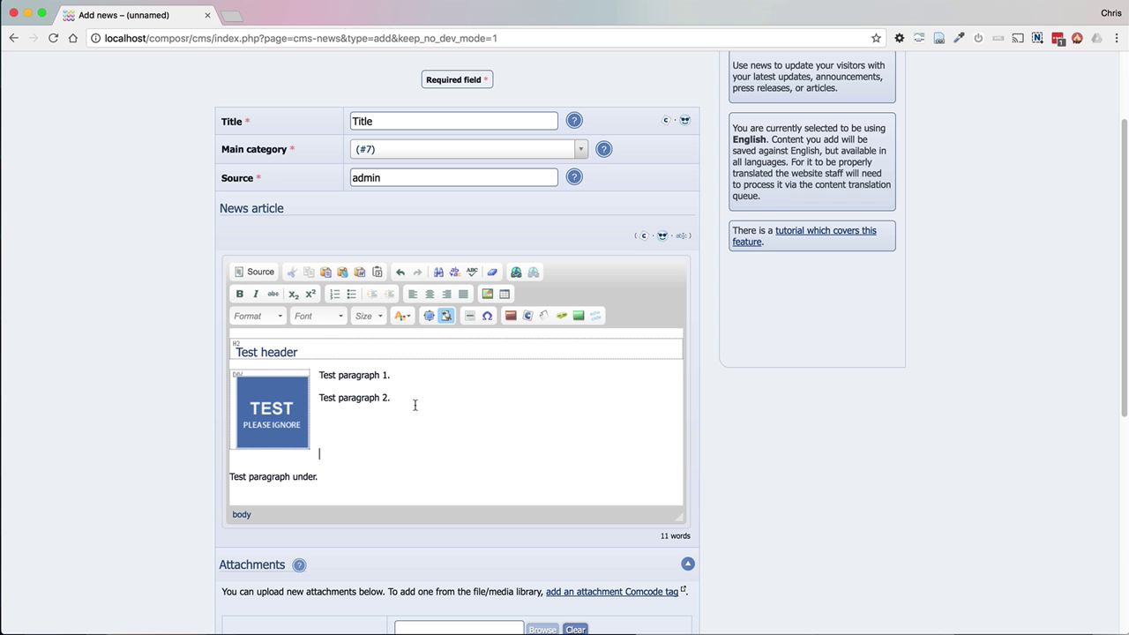
pyautogui.click(345, 460)
pyautogui.moveTo(243, 345)
pyautogui.click(273, 397)
# - Resize the three test paragraphs to 1.5em, then shrink them to 0.6em
pyautogui.moveTo(358, 476); pyautogui.dragTo(301, 305)
pyautogui.click(366, 315)
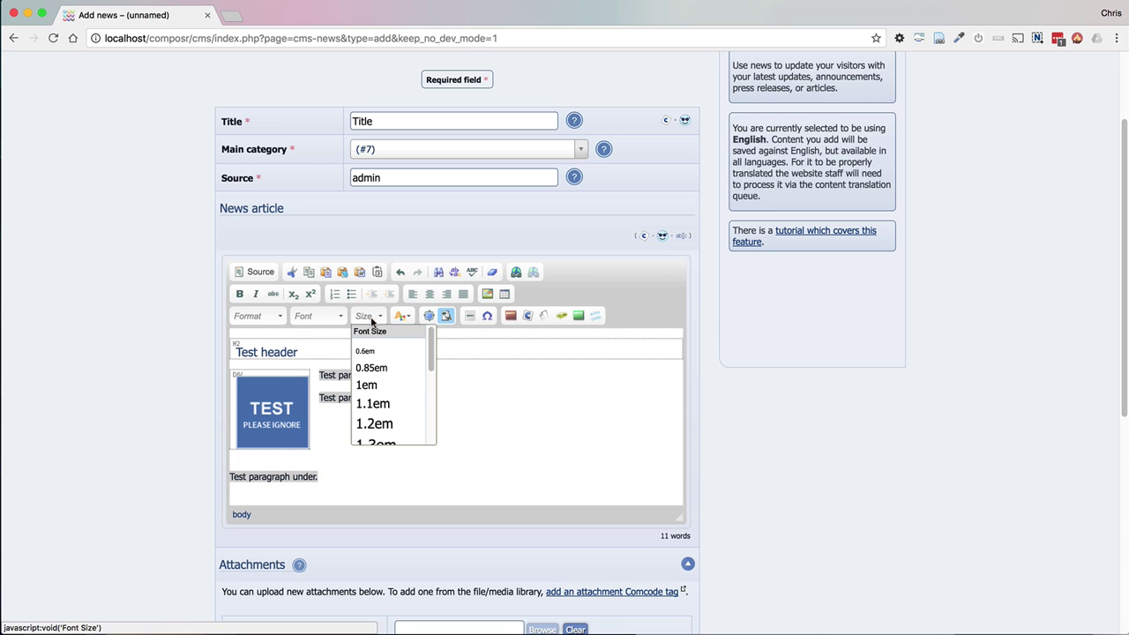
pyautogui.scroll(-1, 377, 395)
pyautogui.scroll(-1, 378, 398)
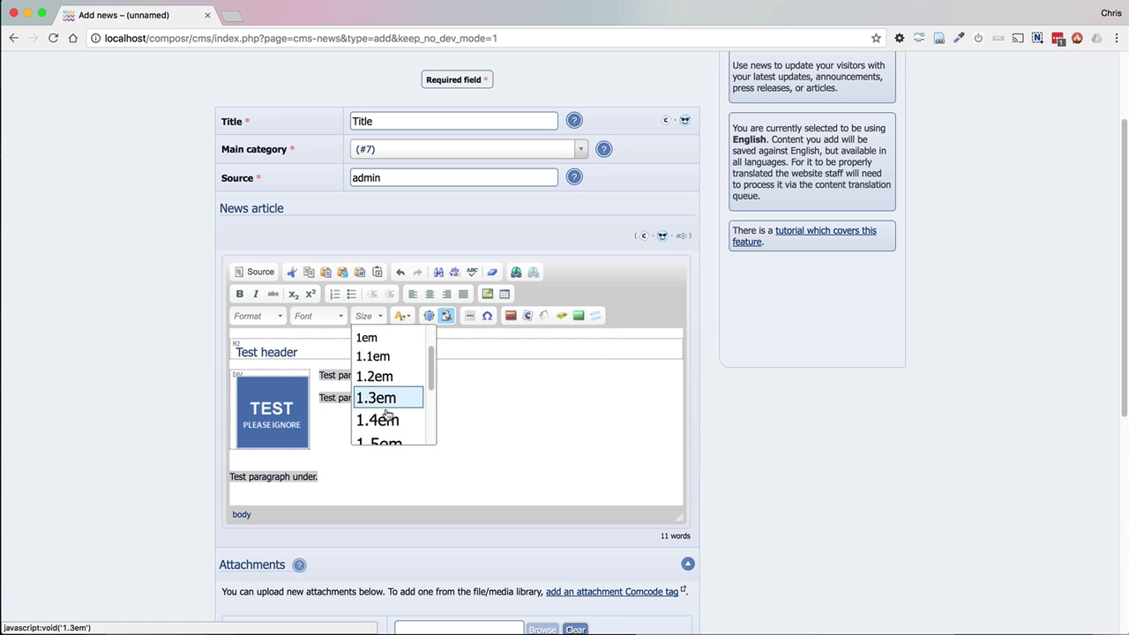
pyautogui.click(387, 441)
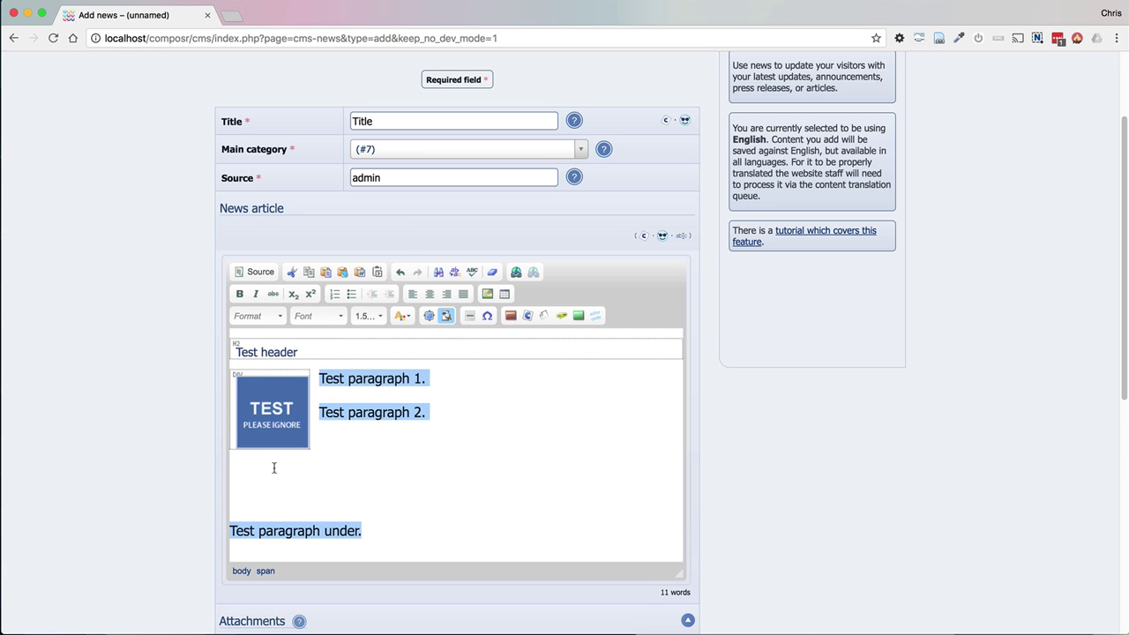
pyautogui.click(367, 316)
pyautogui.scroll(2, 379, 366)
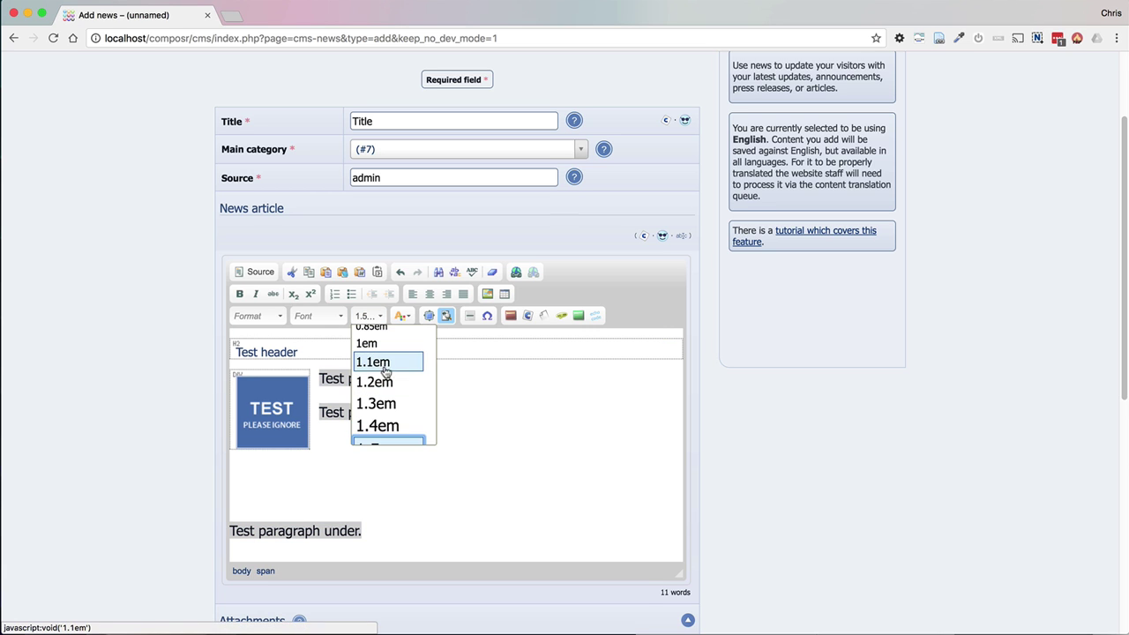
pyautogui.scroll(1, 387, 376)
pyautogui.click(388, 353)
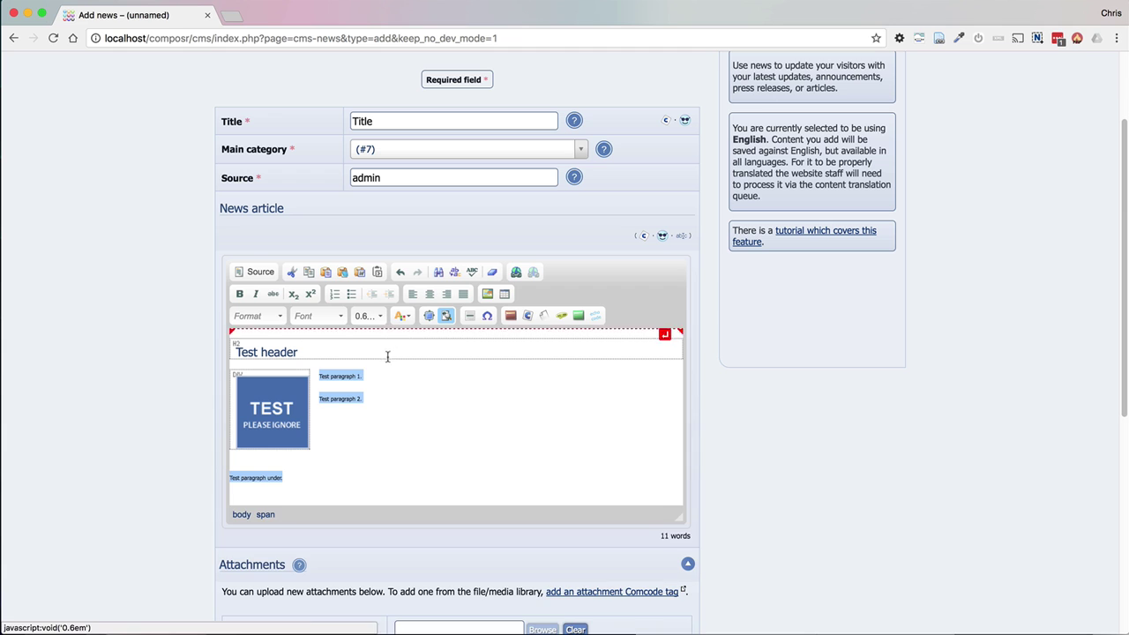
# - Delete the empty line beside the image and set all three paragraphs to 1.1em
pyautogui.click(369, 422)
pyautogui.press('Delete')
pyautogui.press('Delete')
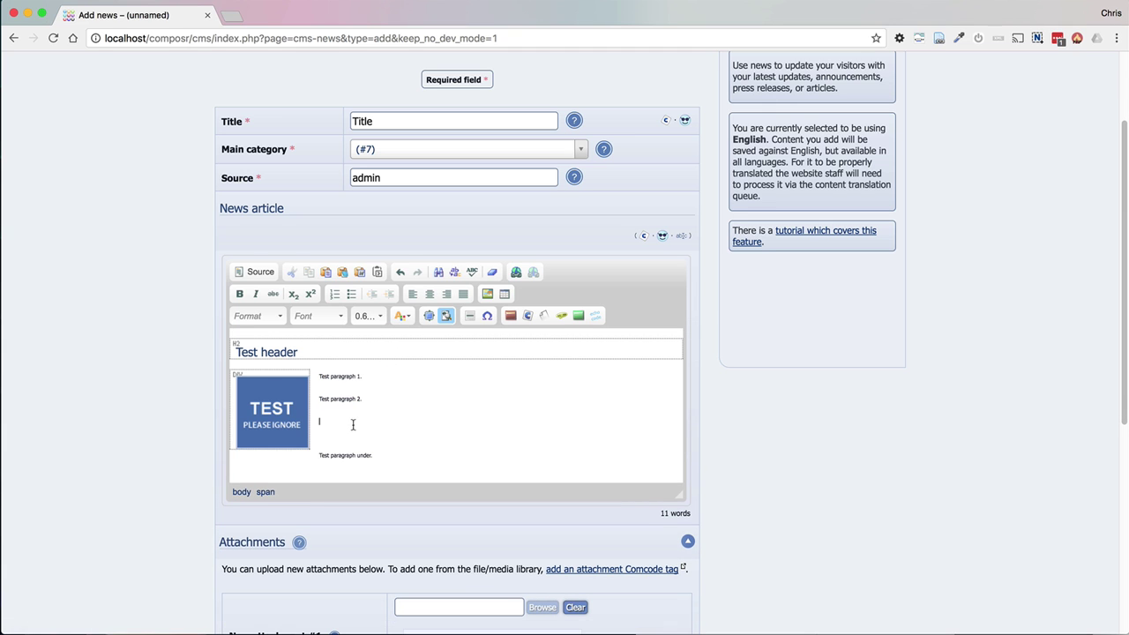
pyautogui.moveTo(381, 444); pyautogui.dragTo(317, 372)
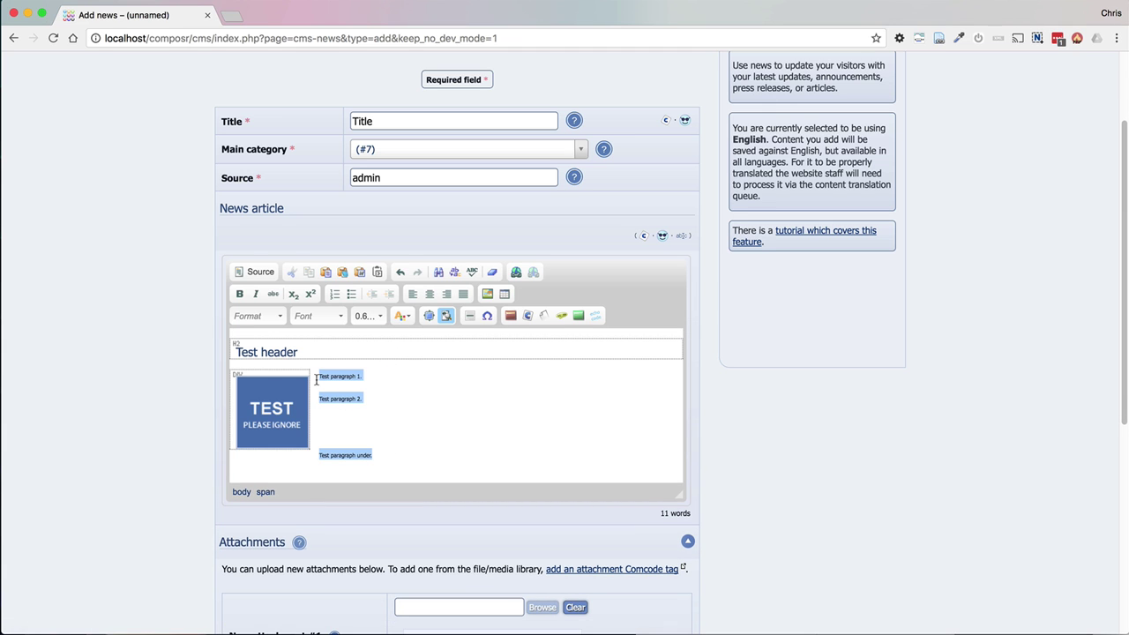
pyautogui.click(367, 314)
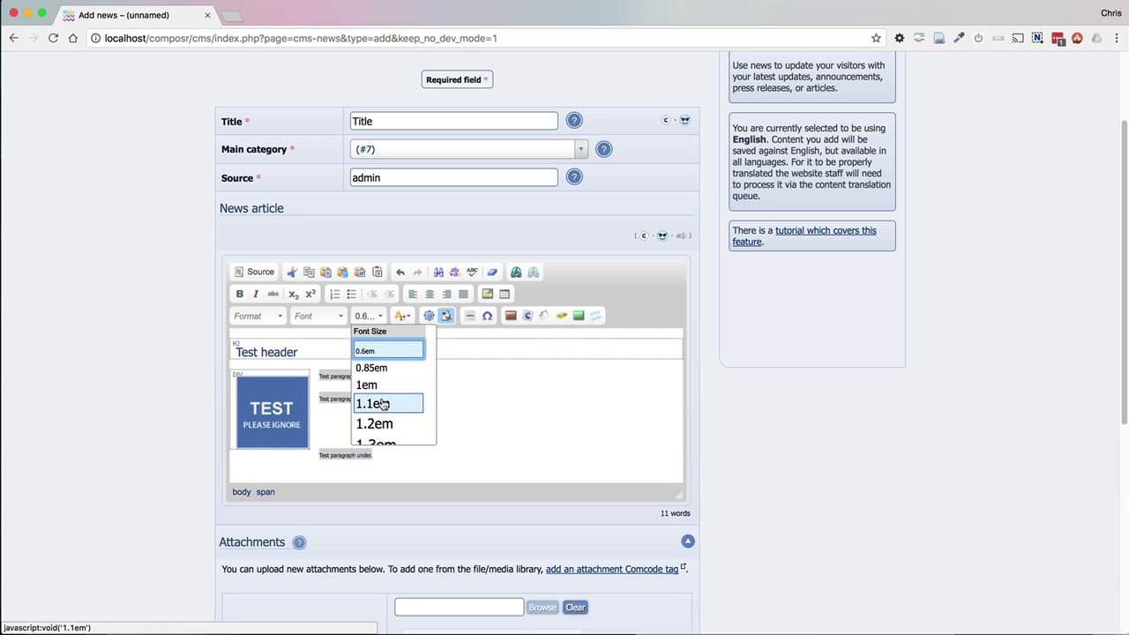
pyautogui.click(388, 403)
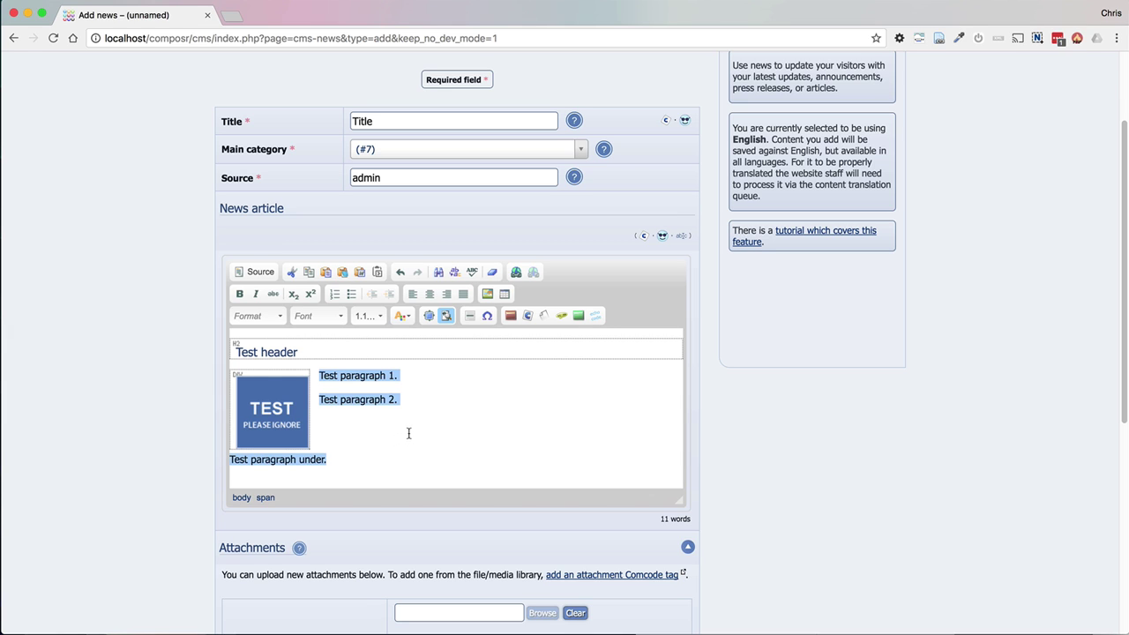
# - Remove the blank line beside the image and add a [surround] line under the heading
pyautogui.click(366, 418)
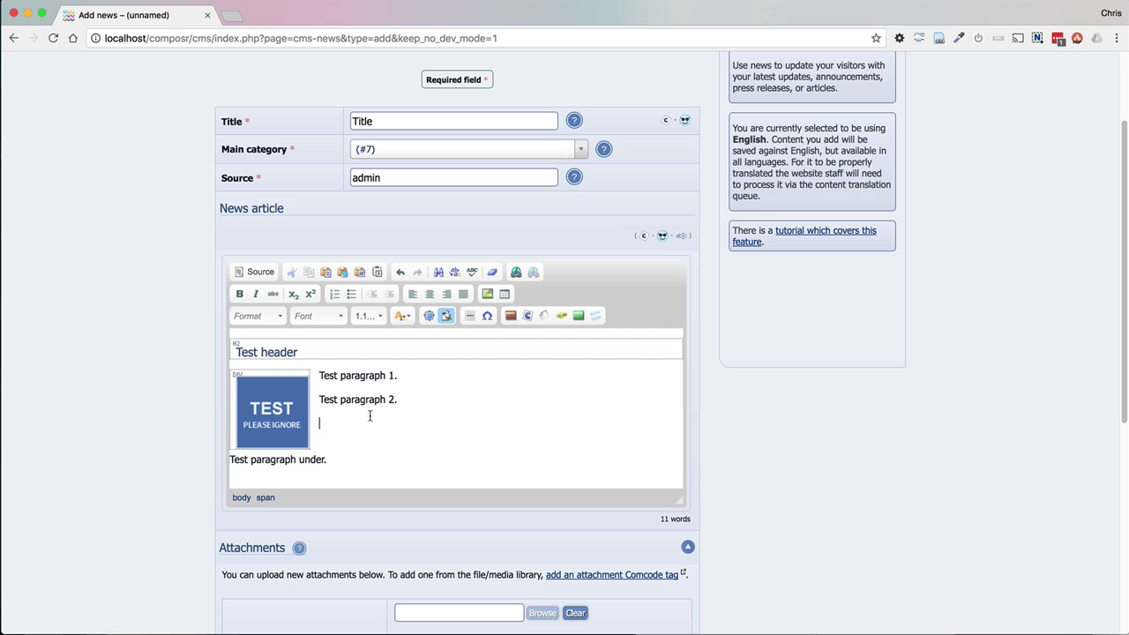
pyautogui.press('Delete')
pyautogui.press('Delete')
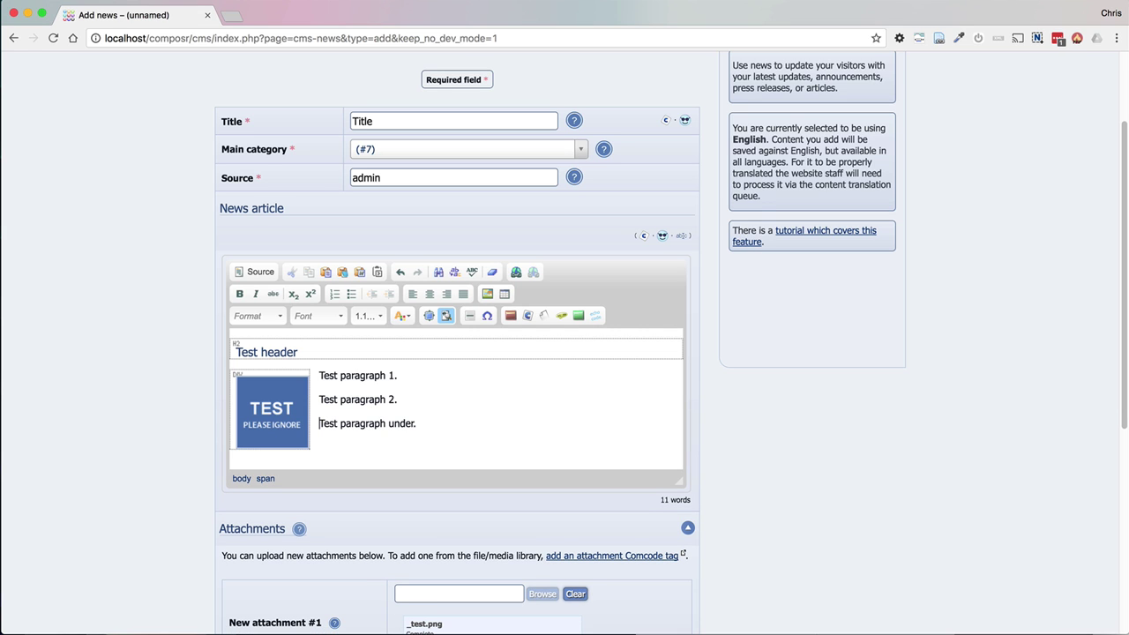
pyautogui.press('Up')
pyautogui.press('Up')
pyautogui.click(341, 354)
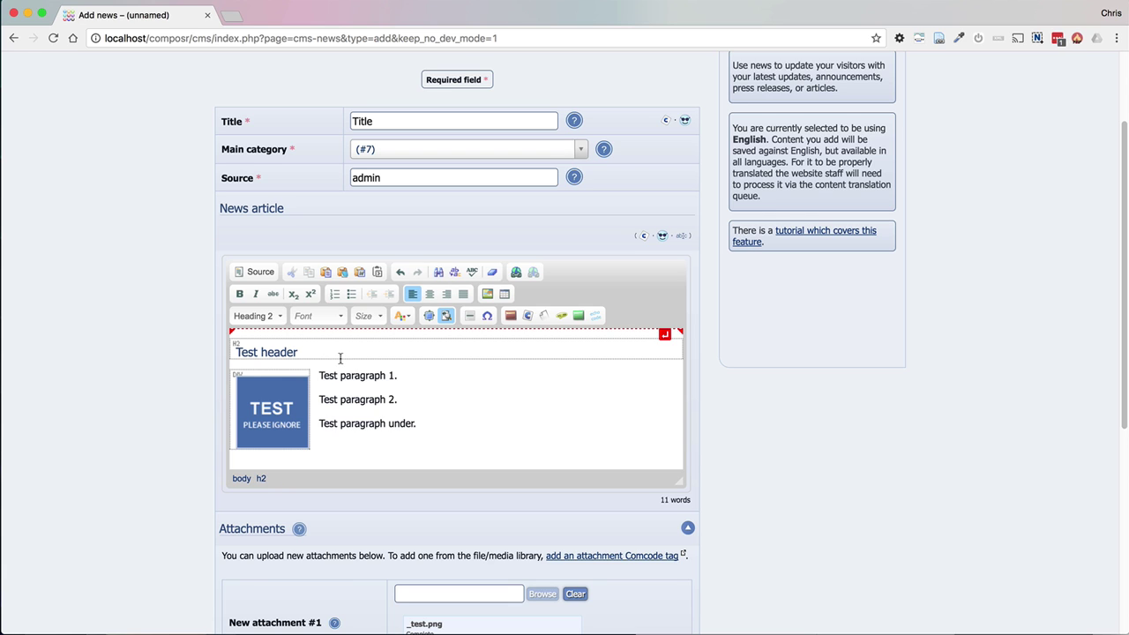
pyautogui.press('Return')
pyautogui.write('[surrou')
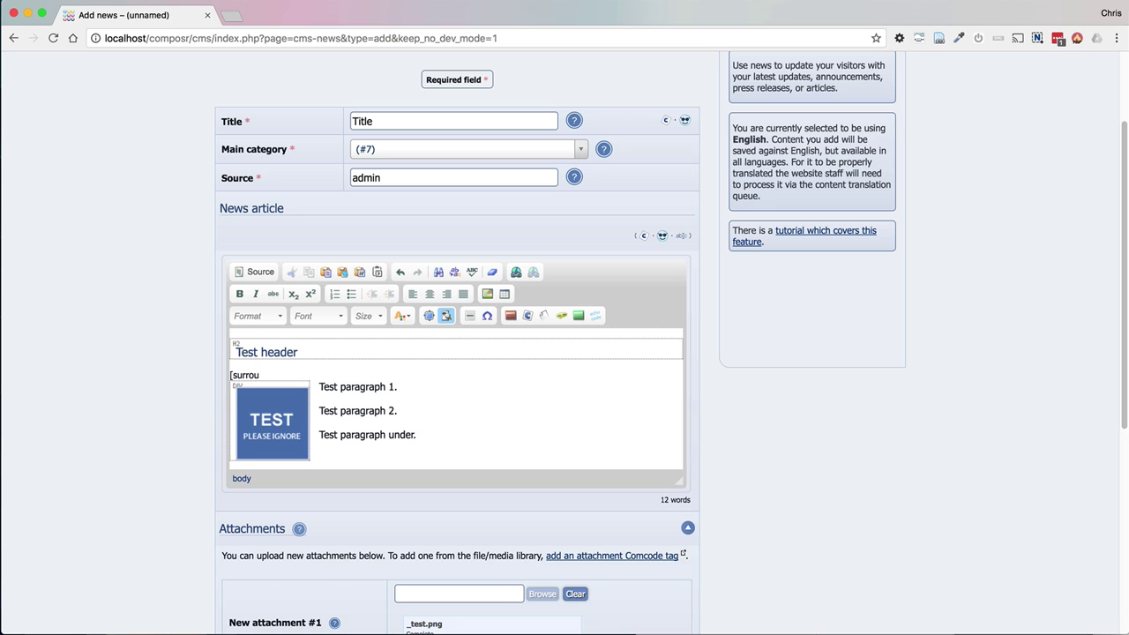
pyautogui.write('nd]')
# - Add a closing [/surround] tag right after 'Test paragraph 2.'
pyautogui.moveTo(295, 374); pyautogui.dragTo(231, 374)
pyautogui.hotkey('ctrl', 'c')
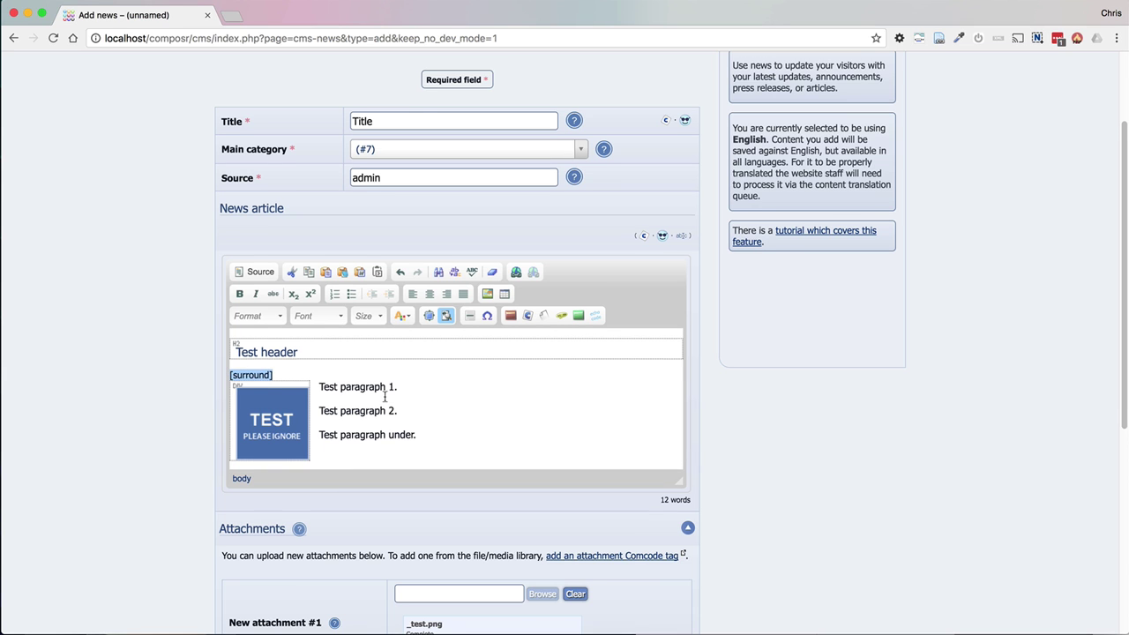
pyautogui.scroll(-1, 385, 397)
pyautogui.click(448, 405)
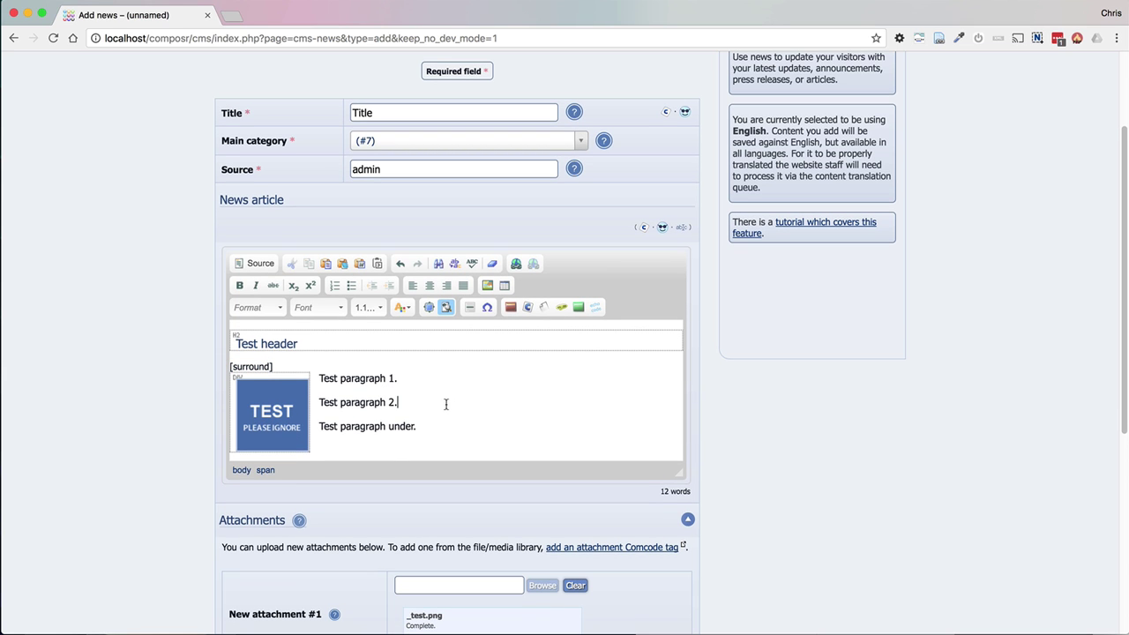
pyautogui.hotkey('ctrl', 'v')
pyautogui.press('Left')
pyautogui.press('Left')
pyautogui.press('Left')
pyautogui.press('Left')
pyautogui.press('Left')
pyautogui.press('Left')
pyautogui.press('Left')
pyautogui.press('Left')
pyautogui.press('Left')
pyautogui.write('/')
pyautogui.moveTo(230, 365); pyautogui.dragTo(458, 402)
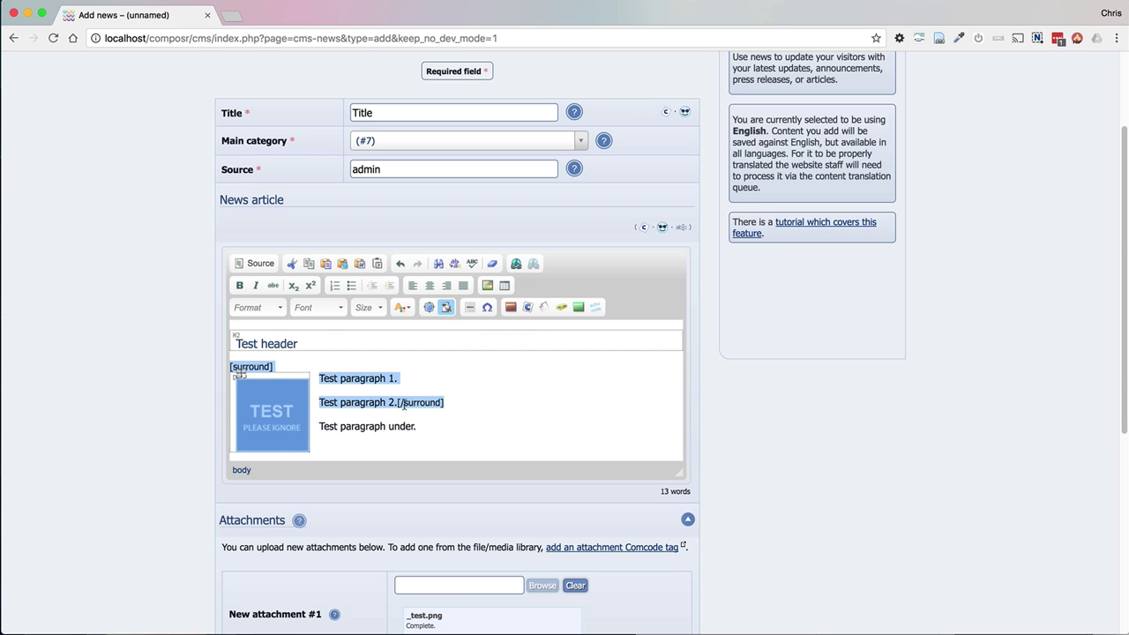
pyautogui.scroll(-1, 383, 411)
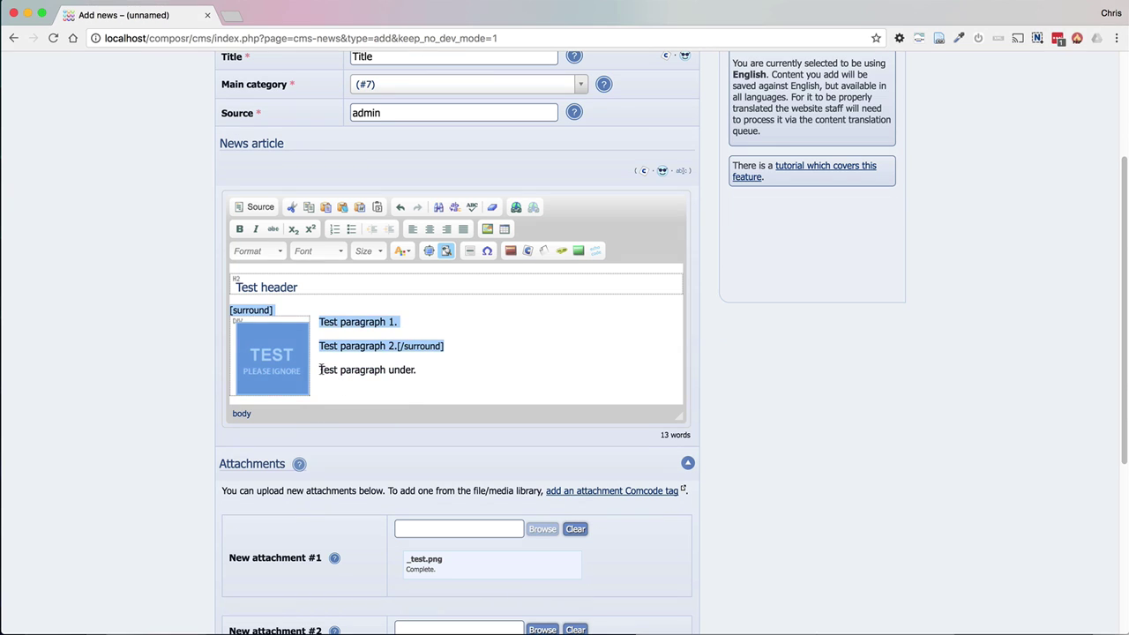
pyautogui.moveTo(320, 371); pyautogui.dragTo(432, 369)
pyautogui.hotkey('ctrl', 'c')
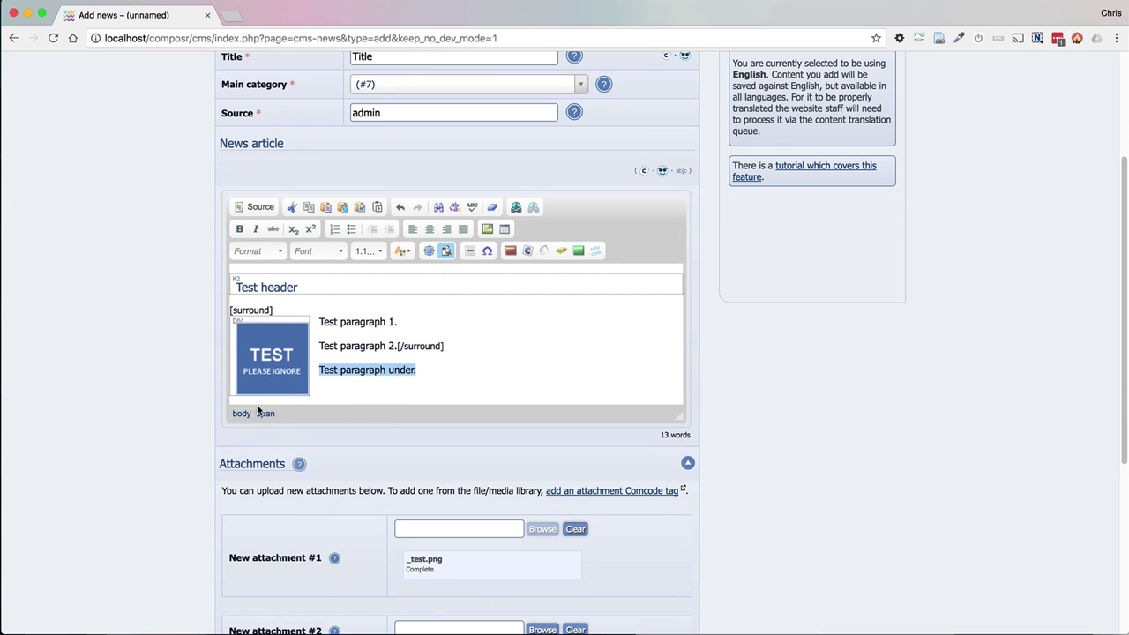
pyautogui.click(482, 370)
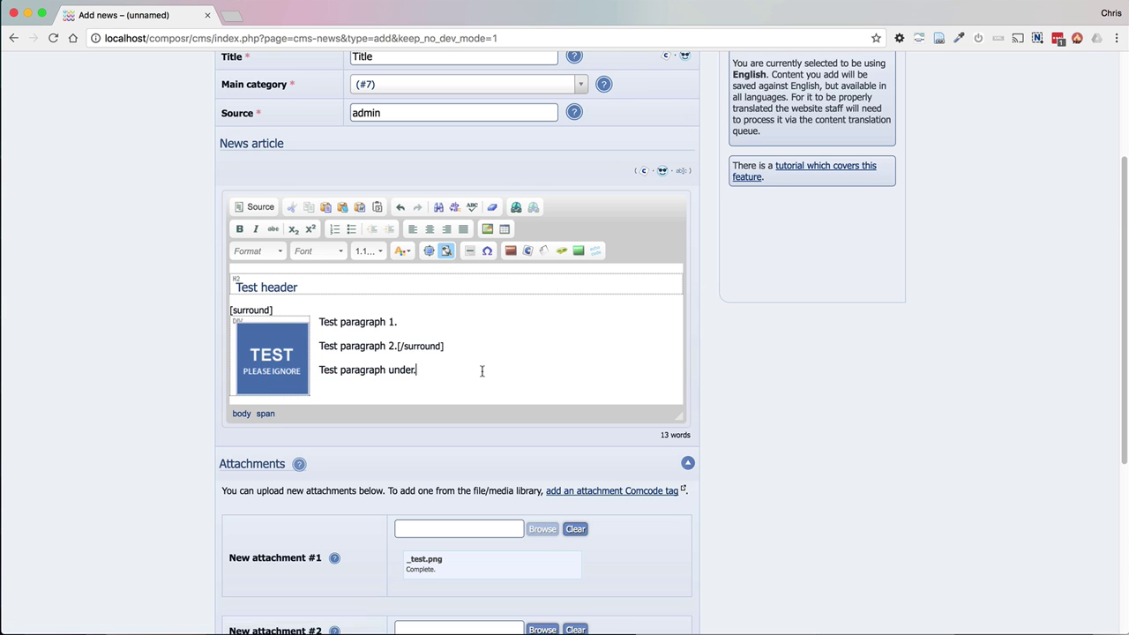
pyautogui.scroll(-5, 455, 422)
# - Preview the article with the surround block
pyautogui.click(411, 544)
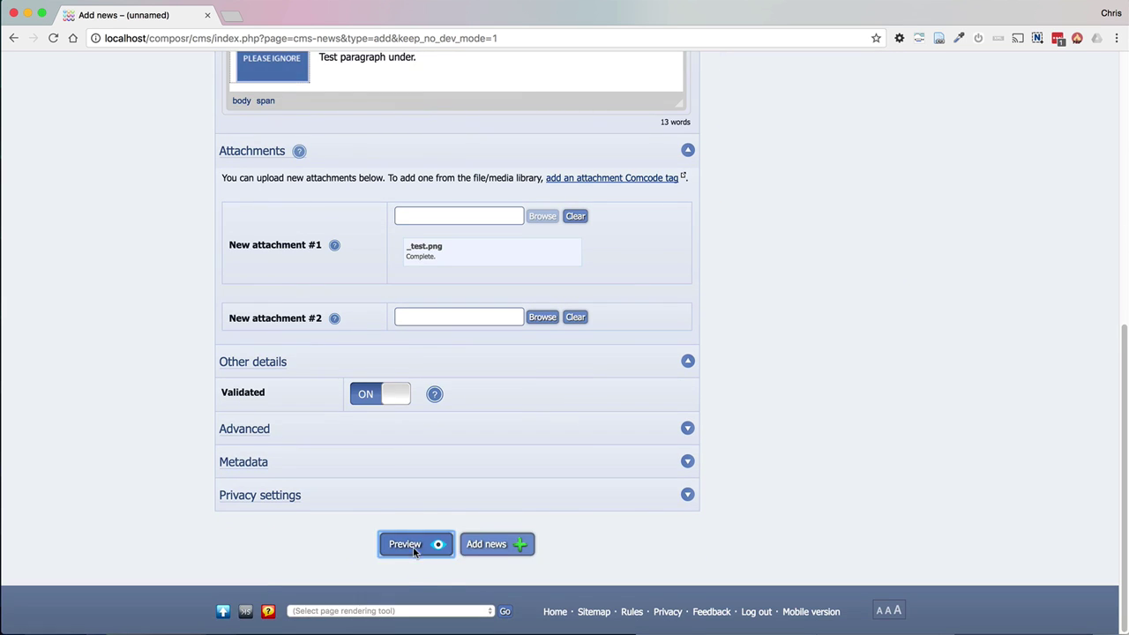
pyautogui.scroll(-3, 395, 531)
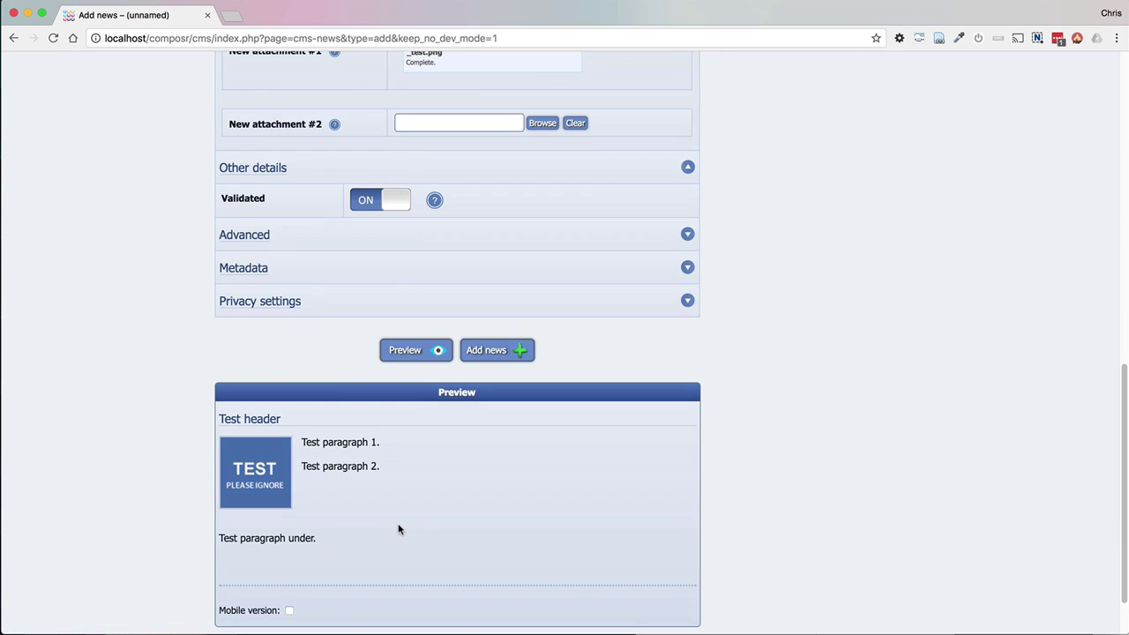
pyautogui.scroll(7, 415, 526)
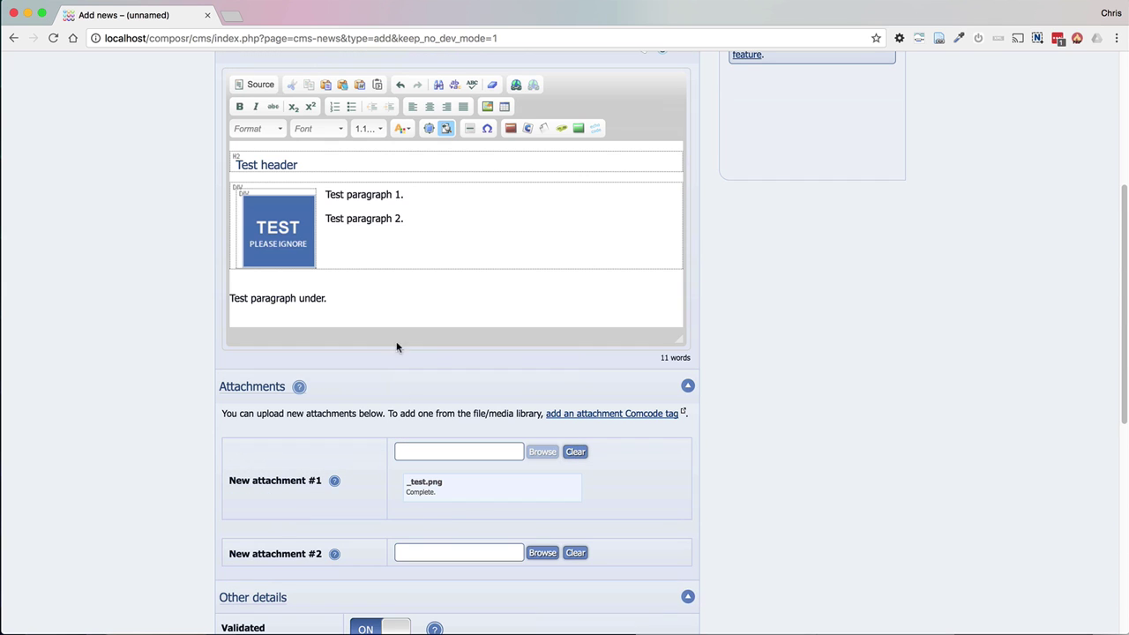
# - Delete the empty line above 'Test paragraph under.' and refresh the preview
pyautogui.click(361, 281)
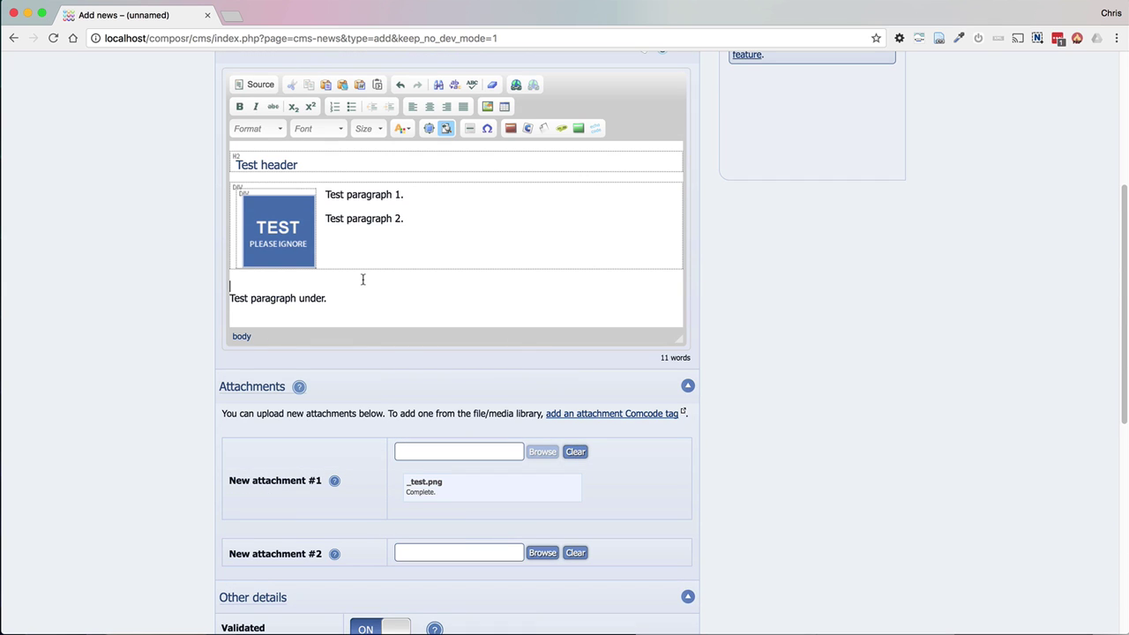
pyautogui.click(306, 281)
pyautogui.press('Delete')
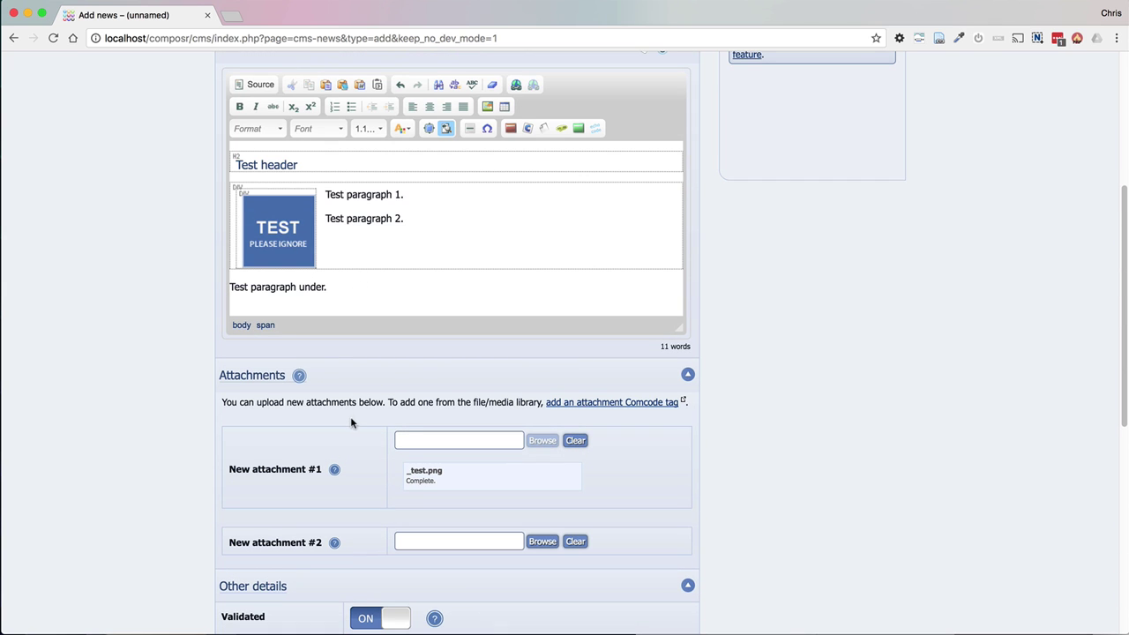
pyautogui.scroll(-5, 379, 406)
pyautogui.click(408, 389)
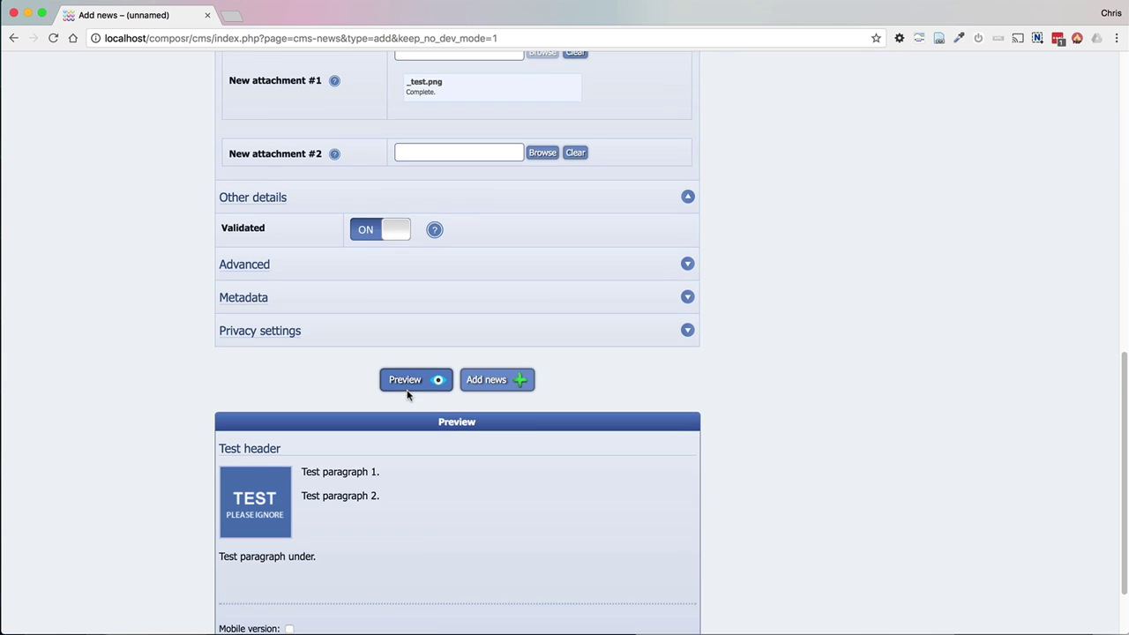
pyautogui.scroll(-2, 410, 402)
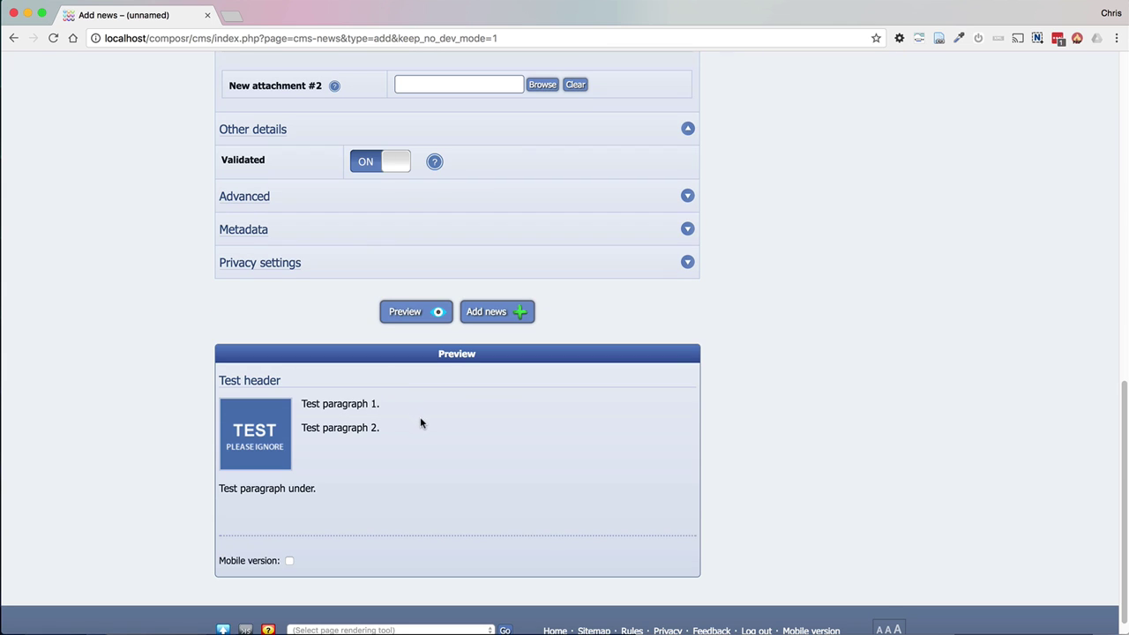
pyautogui.scroll(6, 423, 422)
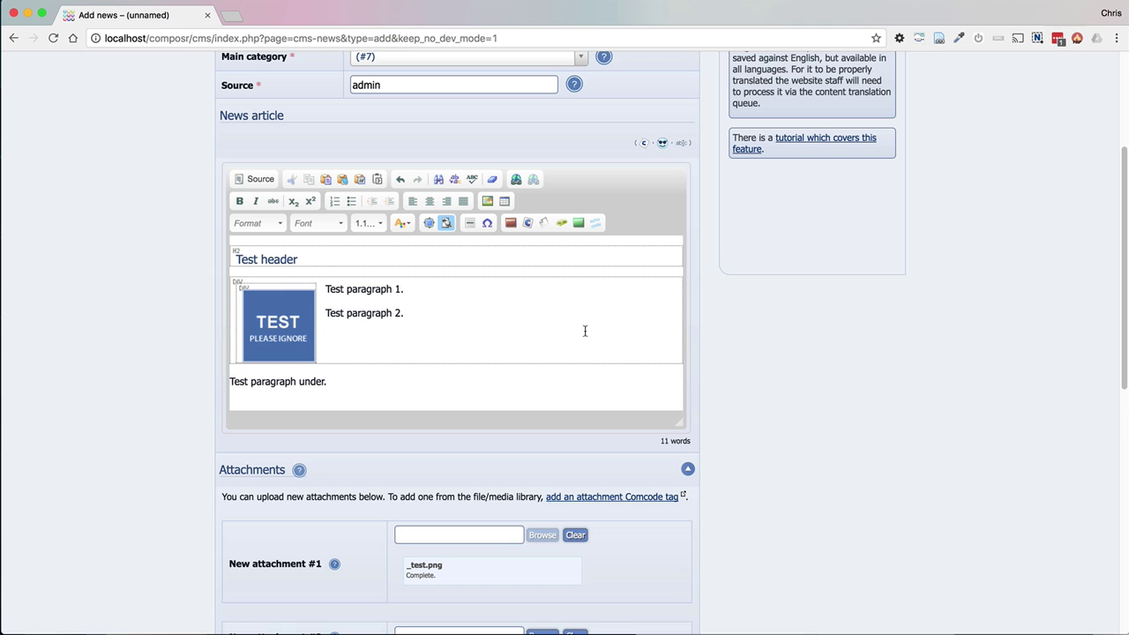
# - Inspect the HTML source, then return to visual editing below 'Test paragraph under.'
pyautogui.click(258, 181)
pyautogui.click(389, 262)
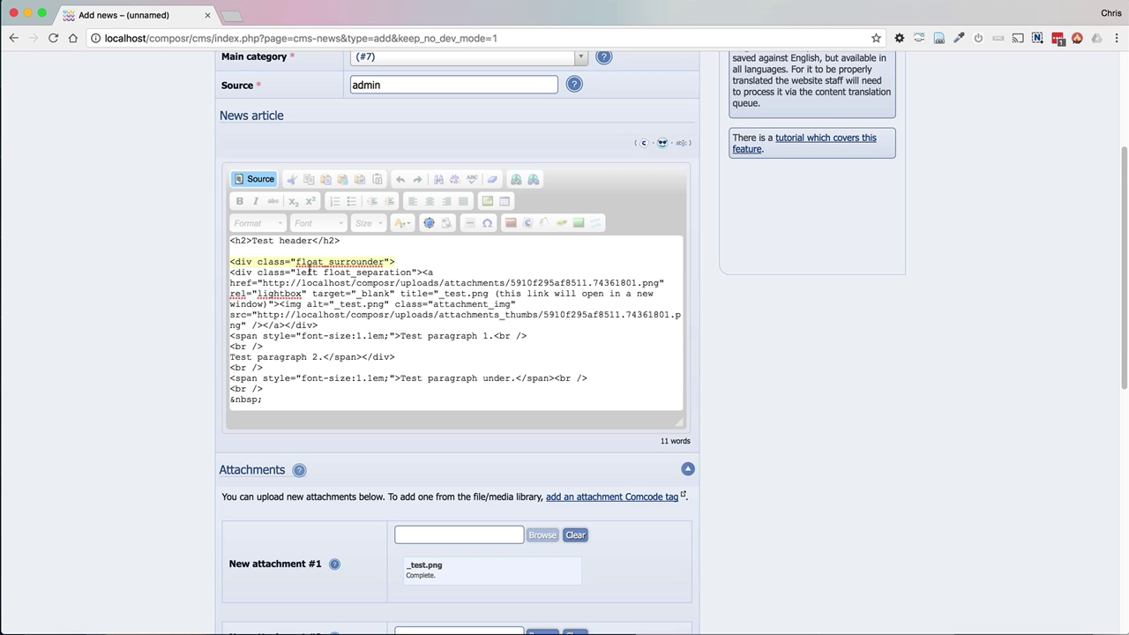
pyautogui.click(256, 179)
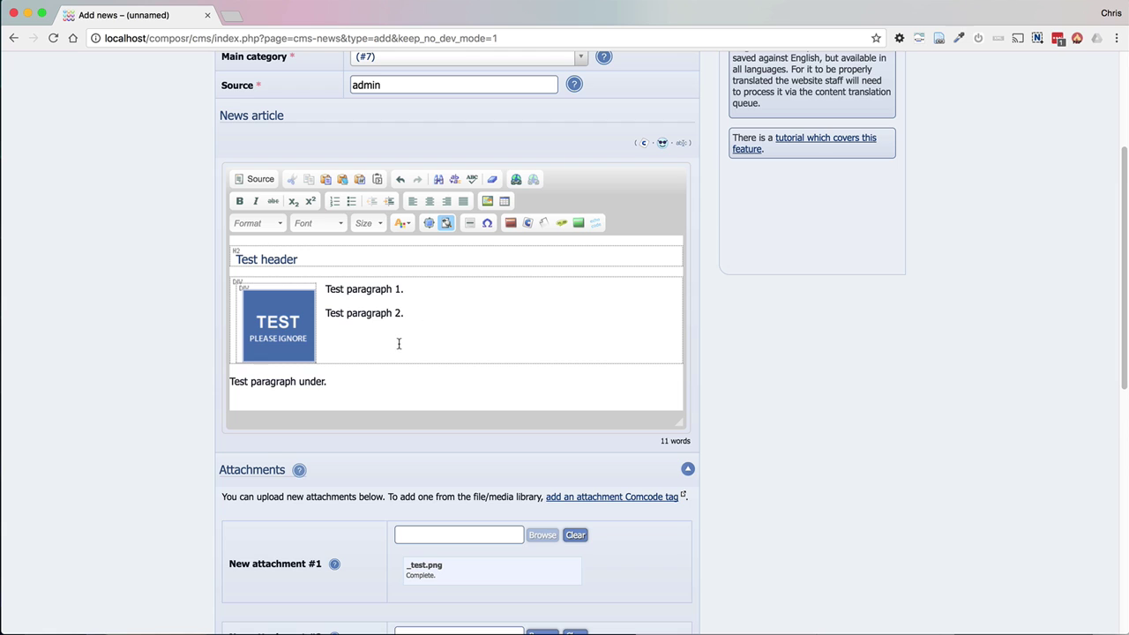
pyautogui.click(429, 386)
pyautogui.click(432, 392)
pyautogui.scroll(-1, 386, 388)
# - Type 'Test paragraph A.', then paste and edit copies into 'Test paragraph B.' and 'Test paragraph under.'
pyautogui.press('Return')
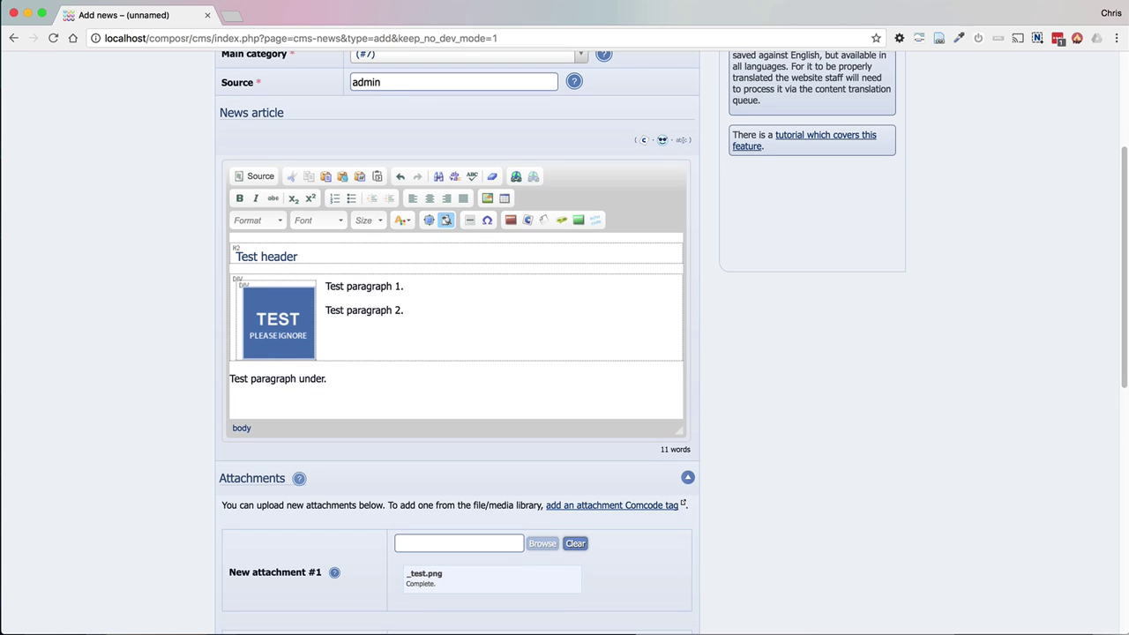
pyautogui.write('Test paragraph A.')
pyautogui.press('Return')
pyautogui.write('Test paragraph A.')
pyautogui.press('BackSpace')
pyautogui.press('BackSpace')
pyautogui.write('B')
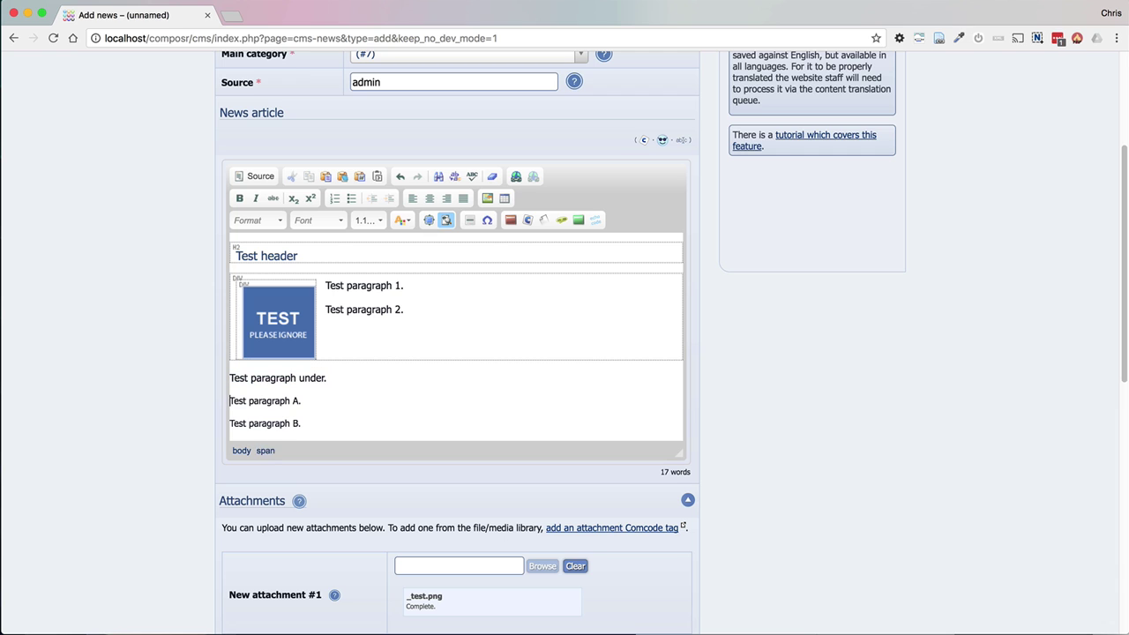
pyautogui.press('Return')
pyautogui.hotkey('ctrl', 'v')
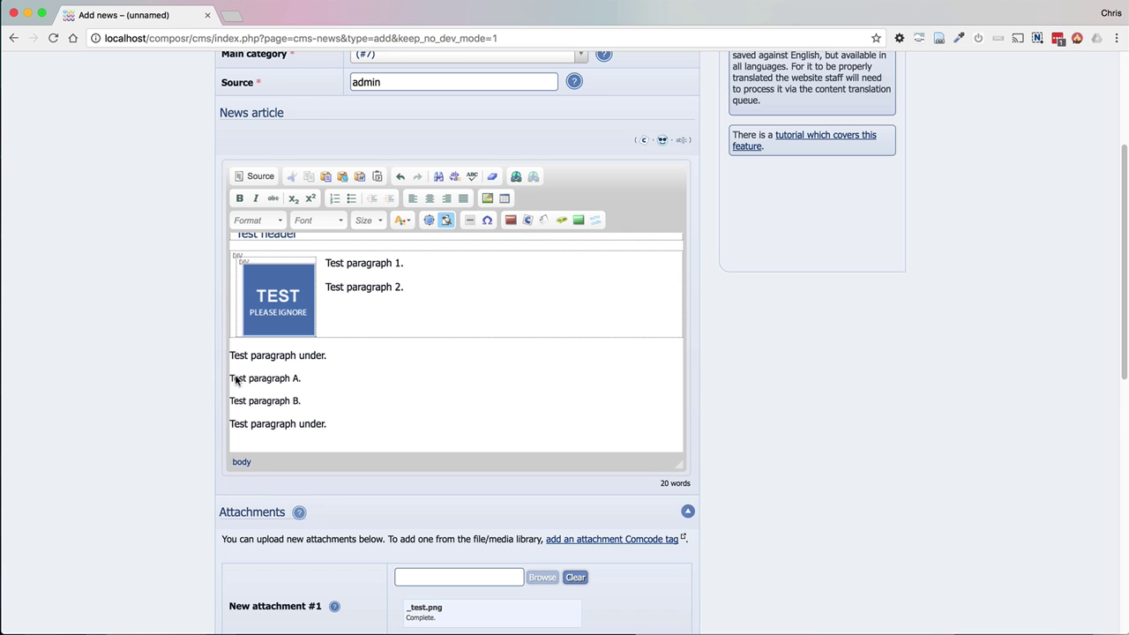
pyautogui.click(229, 381)
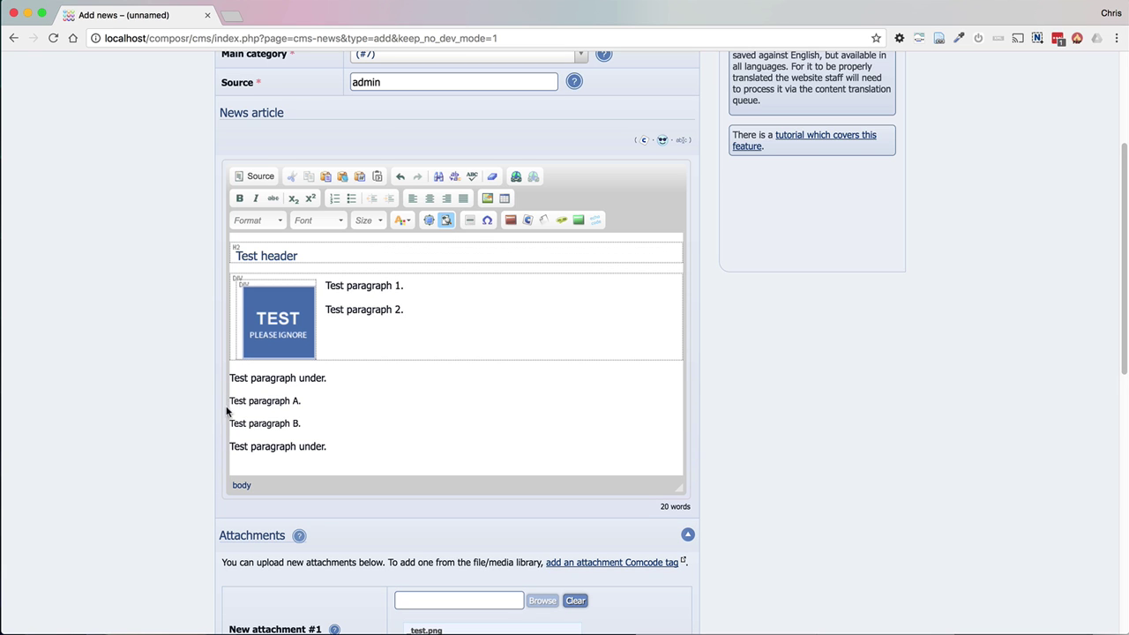
pyautogui.scroll(-3, 157, 415)
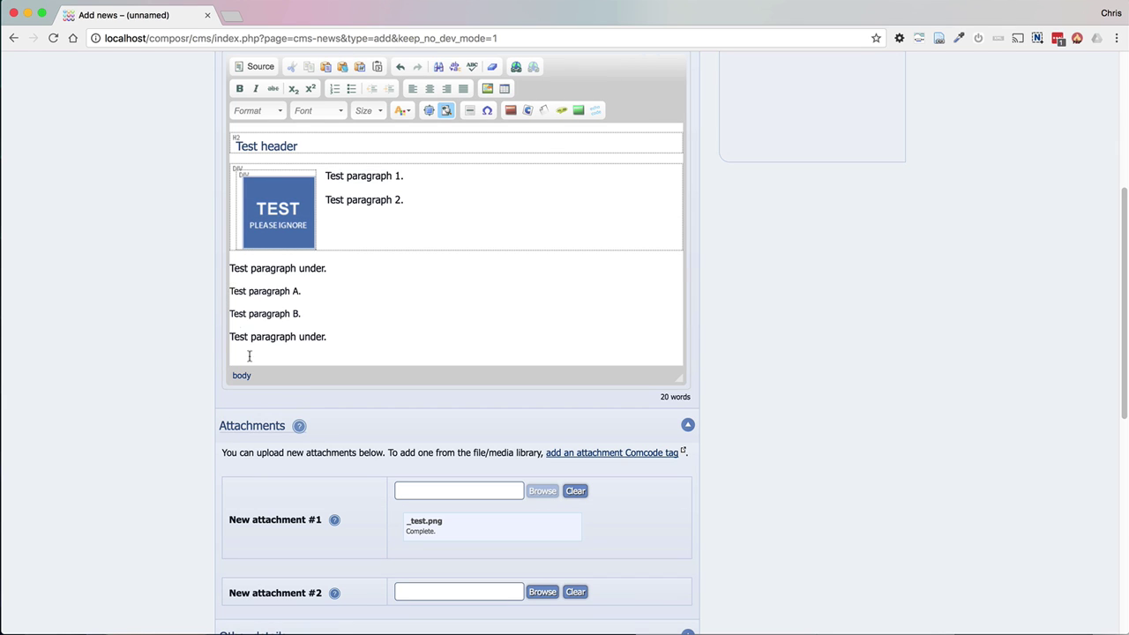
pyautogui.click(230, 291)
# - Upload _test200x200.png as attachment #2 and insert it aligned to the right
pyautogui.scroll(-1, 227, 370)
pyautogui.click(543, 572)
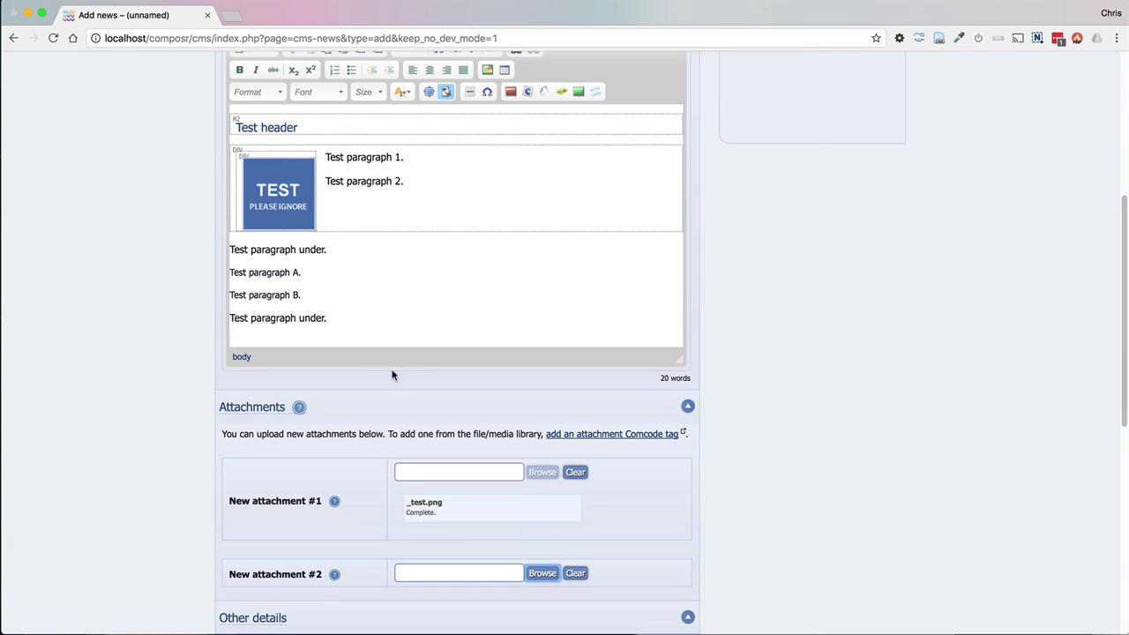
pyautogui.doubleClick(494, 110)
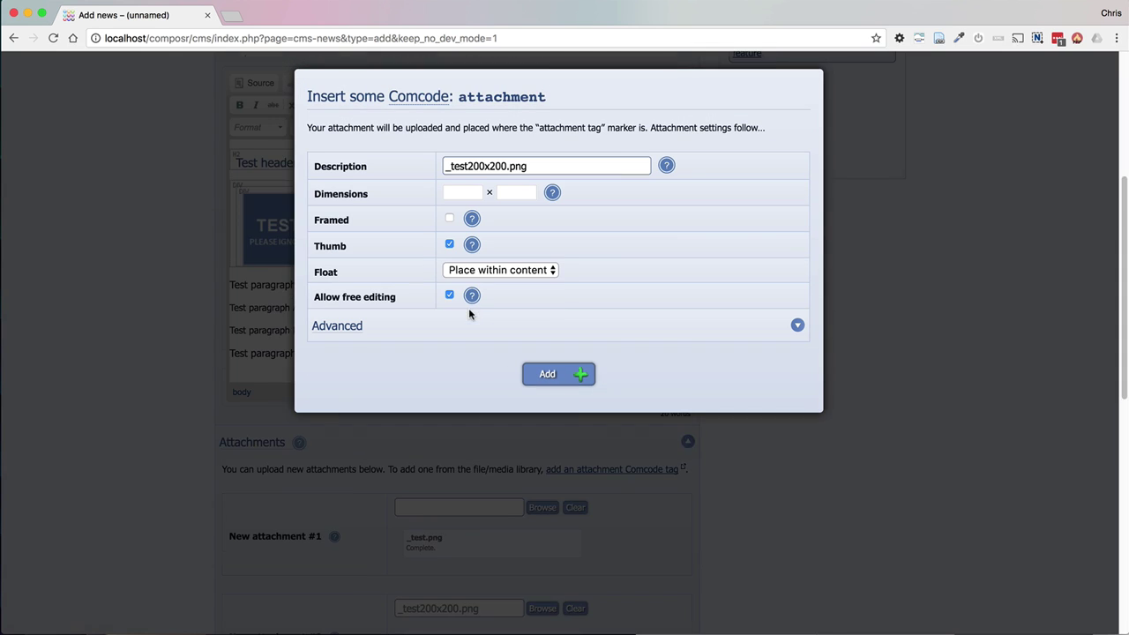
pyautogui.click(512, 271)
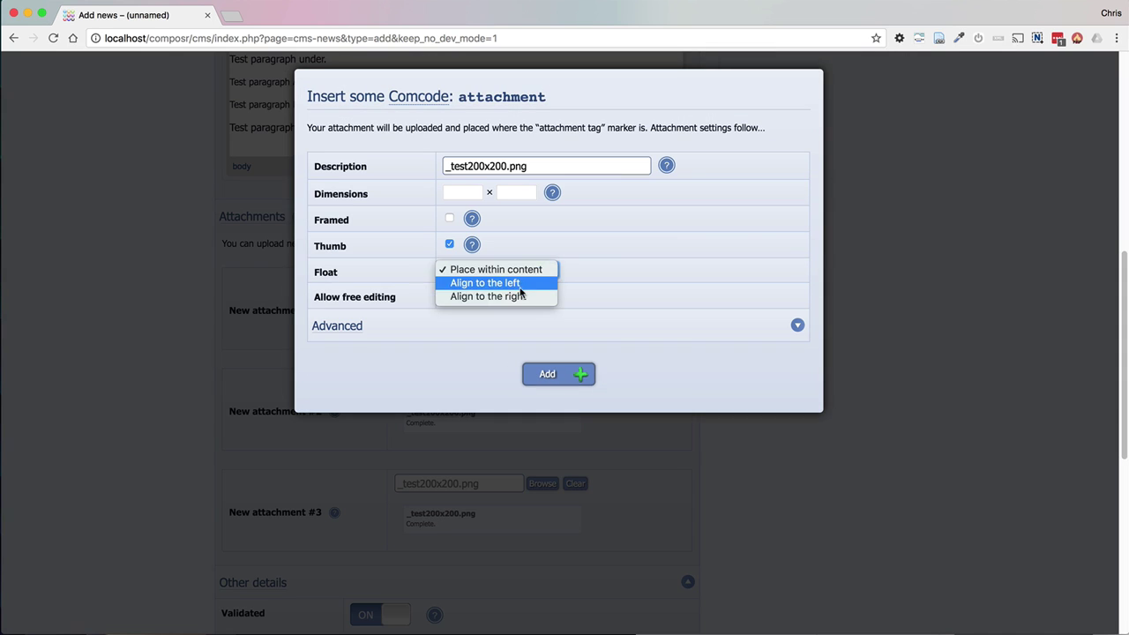
pyautogui.click(519, 297)
pyautogui.click(561, 376)
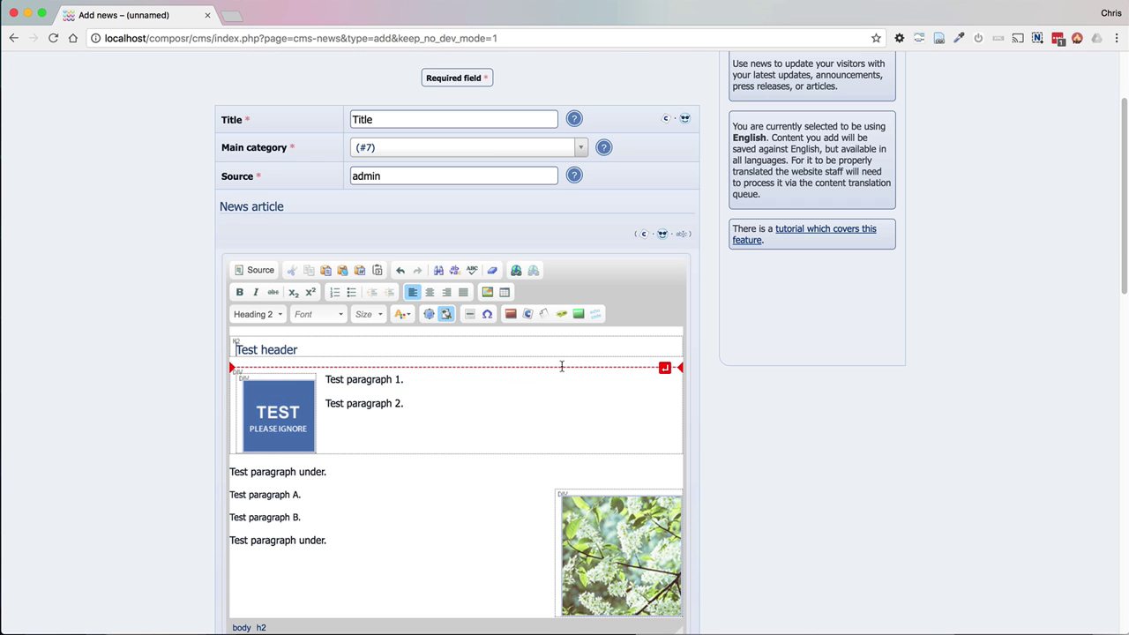
# - Place the insertion point below the last paragraph of the article text
pyautogui.scroll(-4, 452, 421)
pyautogui.click(451, 436)
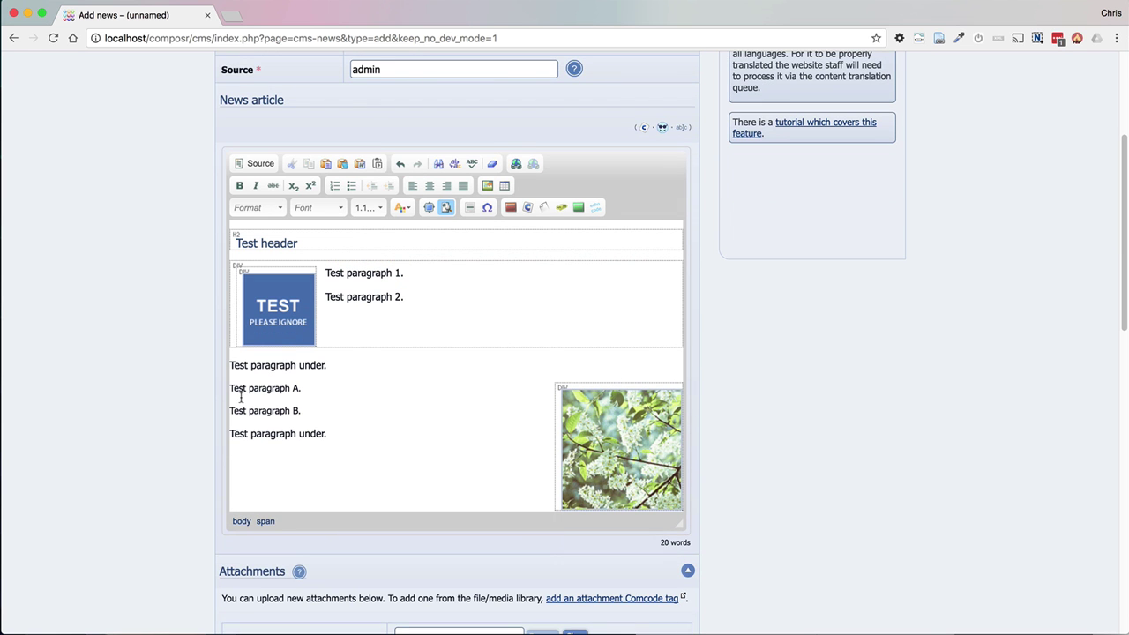
pyautogui.click(370, 416)
pyautogui.scroll(-1, 370, 415)
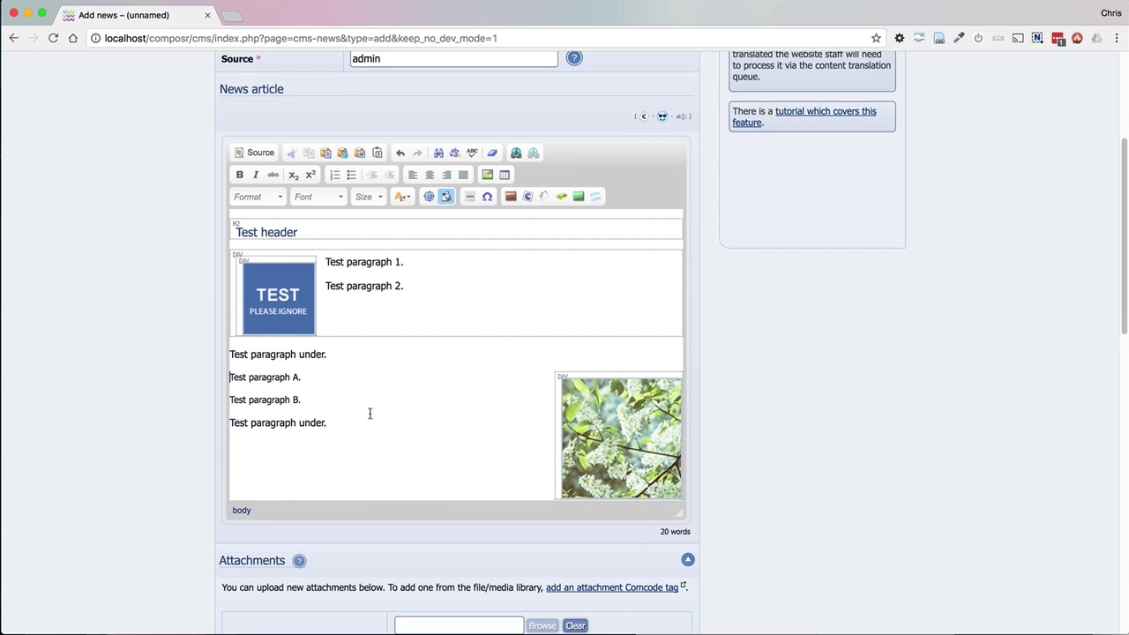
# - Insert the opening [surround] tag after the first 'Test paragraph under.'
pyautogui.click(570, 360)
pyautogui.write('[surround')
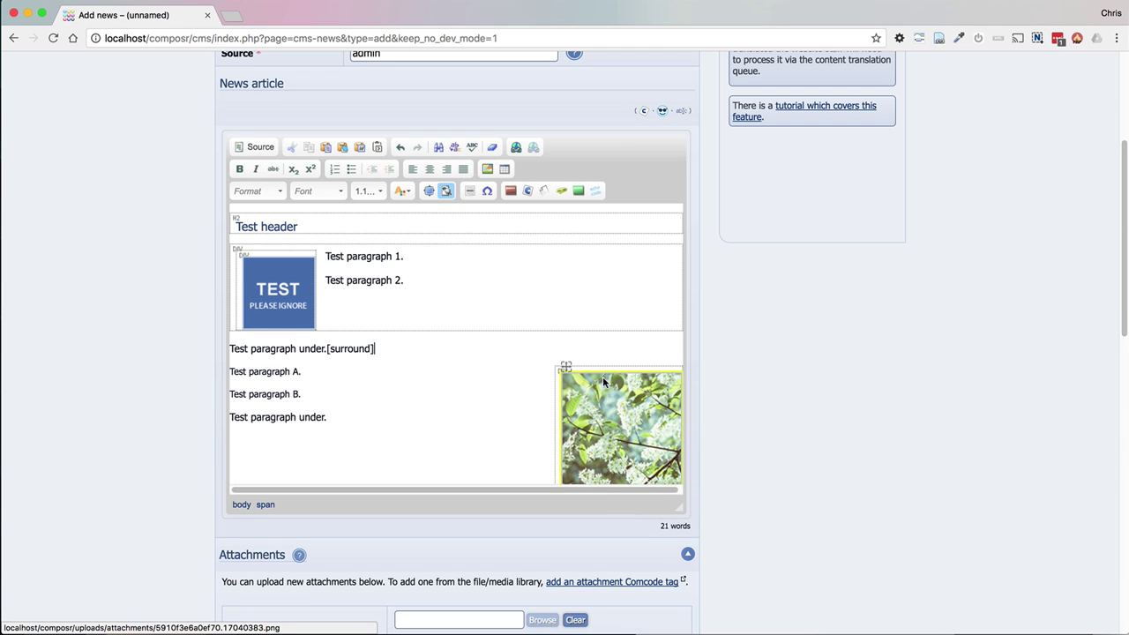
pyautogui.scroll(-3, 571, 390)
# - Add a closing [/surround] tag on the empty line after 'Test paragraph B.'
pyautogui.click(510, 375)
pyautogui.press('Up')
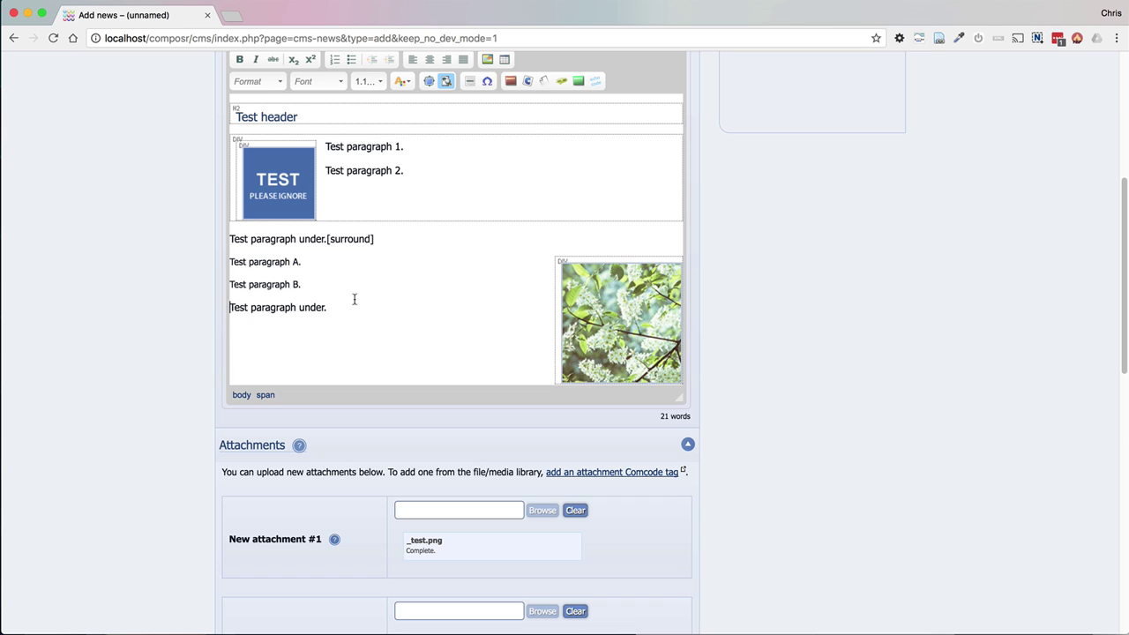
pyautogui.press('Up')
pyautogui.press('Down')
pyautogui.press('Up')
pyautogui.write('/surround]')
pyautogui.press('Home')
pyautogui.write('[')
pyautogui.scroll(-6, 264, 305)
# - Preview the article with the surround tags applied
pyautogui.click(417, 559)
pyautogui.scroll(-5, 277, 439)
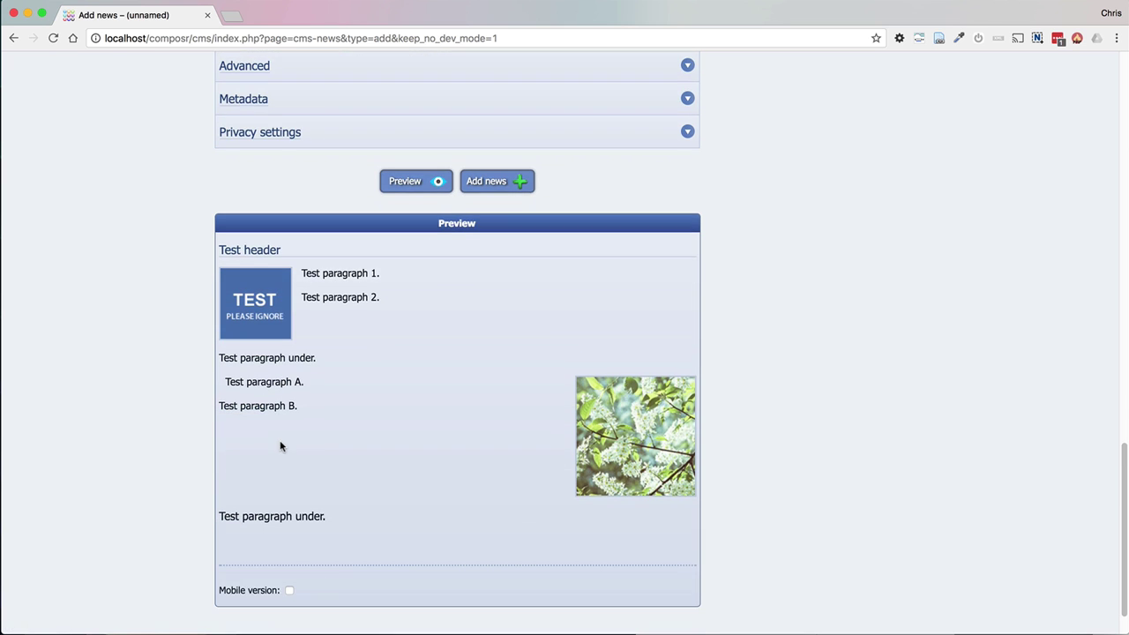
pyautogui.scroll(10, 282, 447)
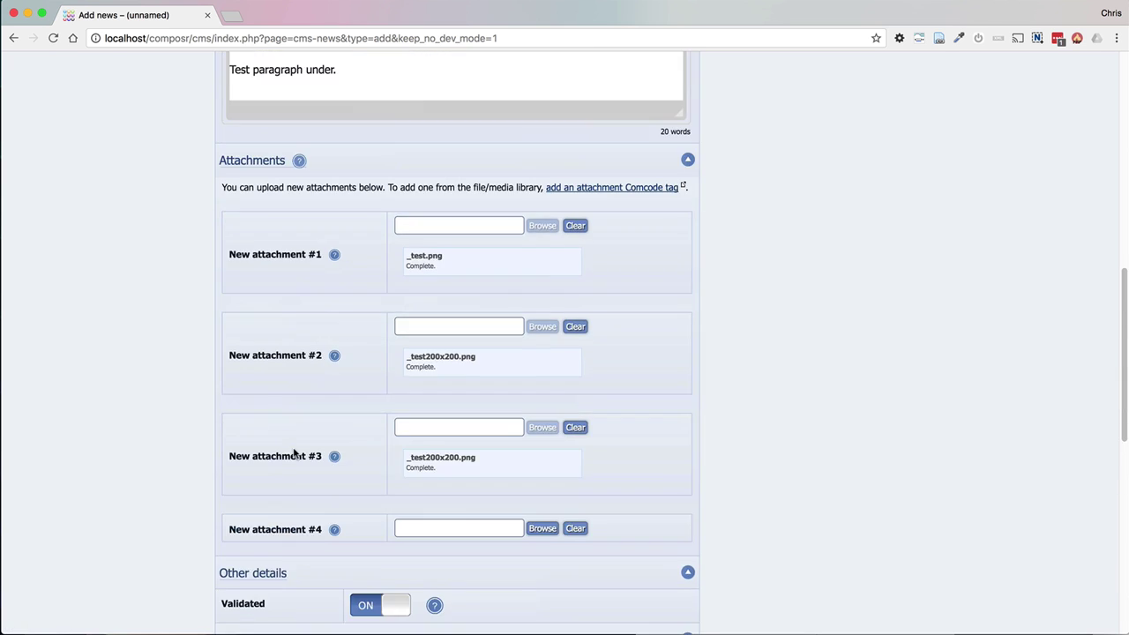
# - Add a blank line above 'Test paragraph A.', undoing the accidental merge into the image block
pyautogui.click(240, 204)
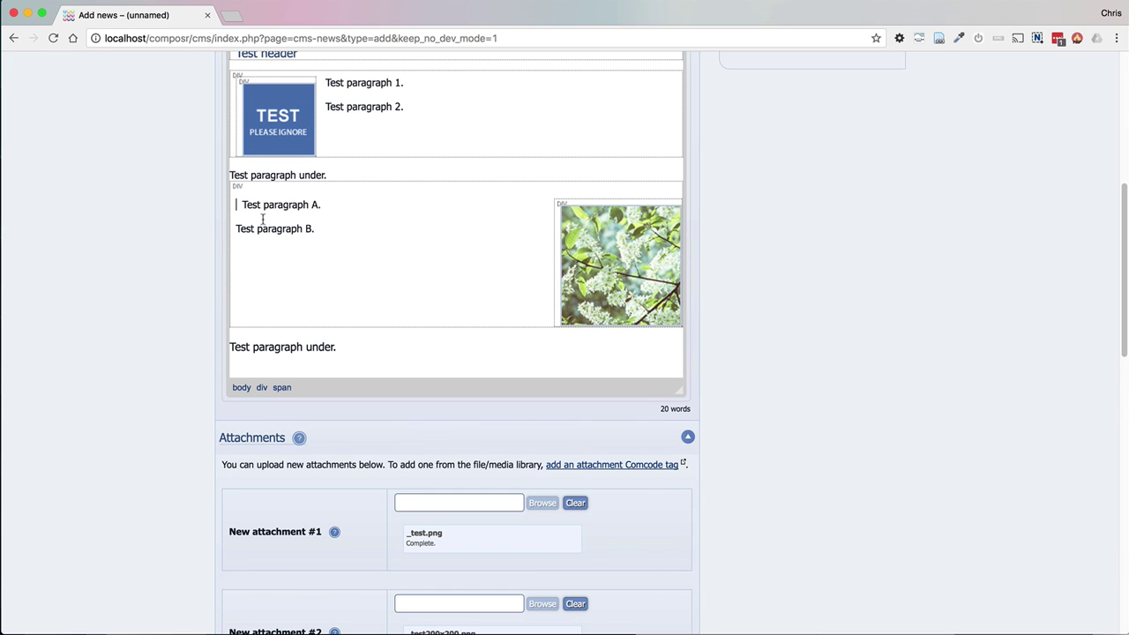
pyautogui.press('Return')
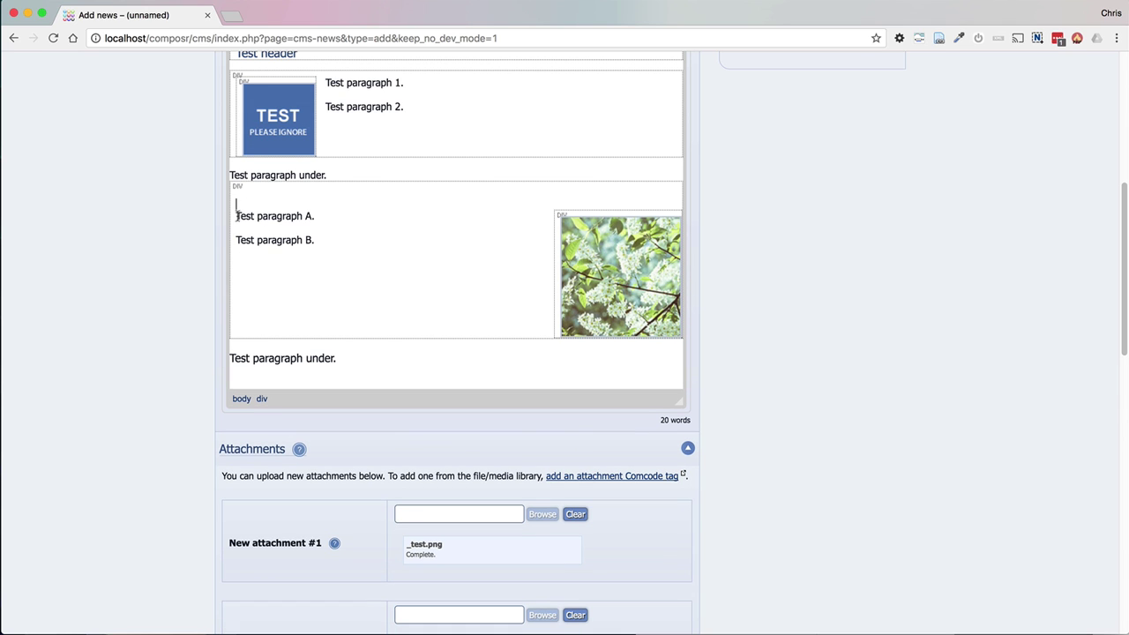
pyautogui.press('BackSpace')
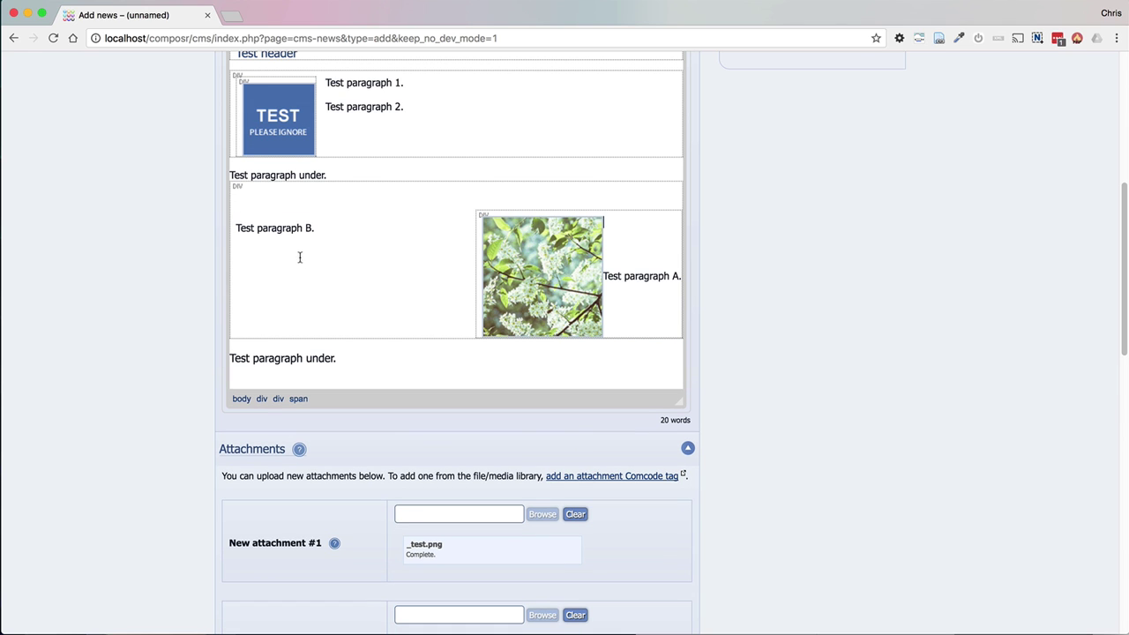
pyautogui.press('super+z')
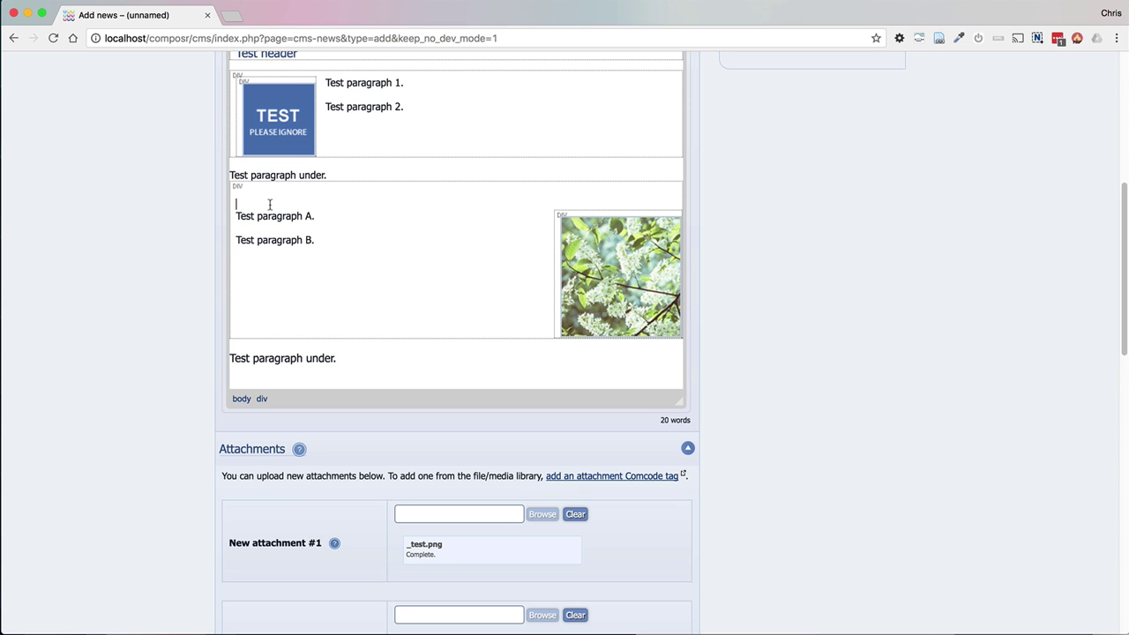
pyautogui.hotkey('shift', 'Right')
pyautogui.click(240, 200)
pyautogui.scroll(-7, 381, 483)
# - Refresh the preview and check paragraphs A and B beside the right-floated image
pyautogui.click(404, 468)
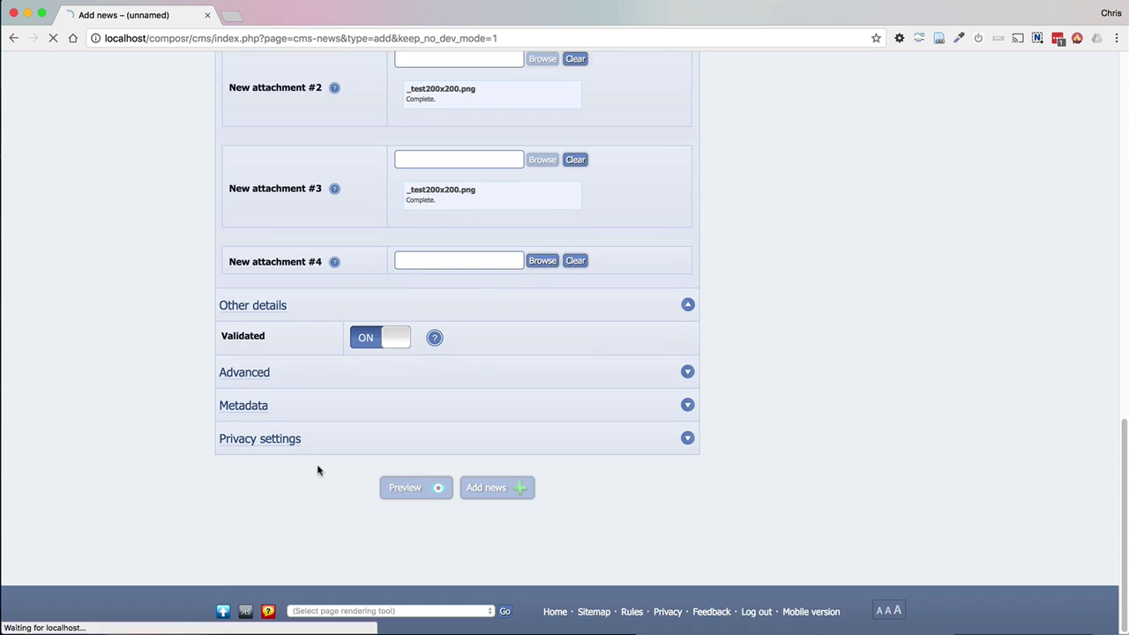
pyautogui.scroll(-3, 303, 465)
pyautogui.scroll(-1, 302, 469)
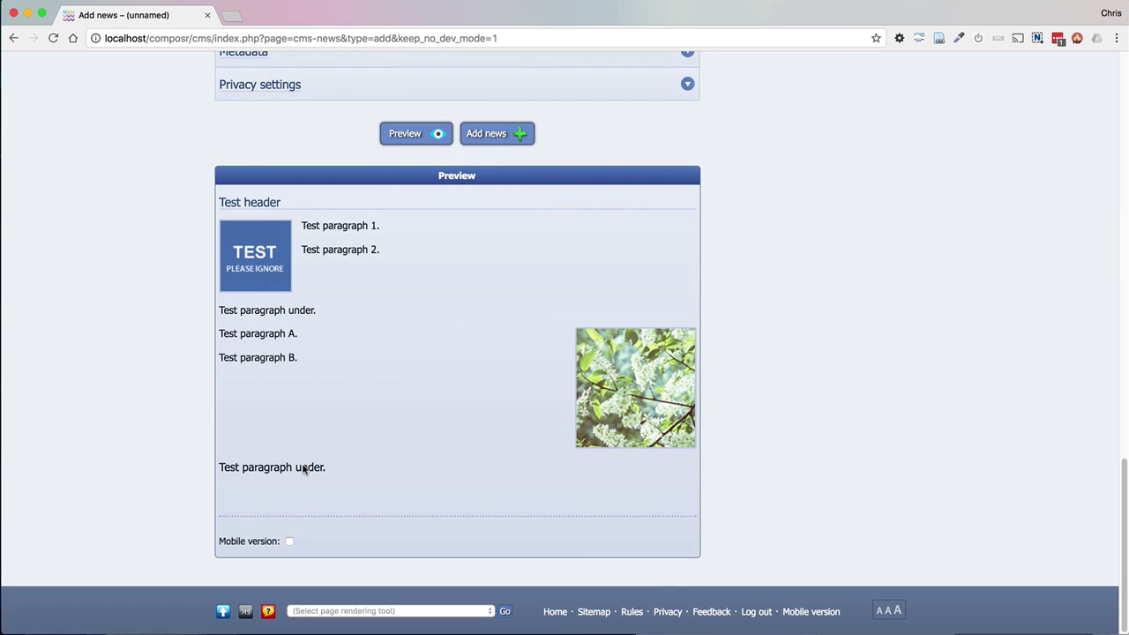
pyautogui.scroll(10, 302, 483)
# - Select paragraphs A and B in the editor, then place the cursor after 'Test paragraph B.'
pyautogui.moveTo(233, 146); pyautogui.dragTo(361, 169)
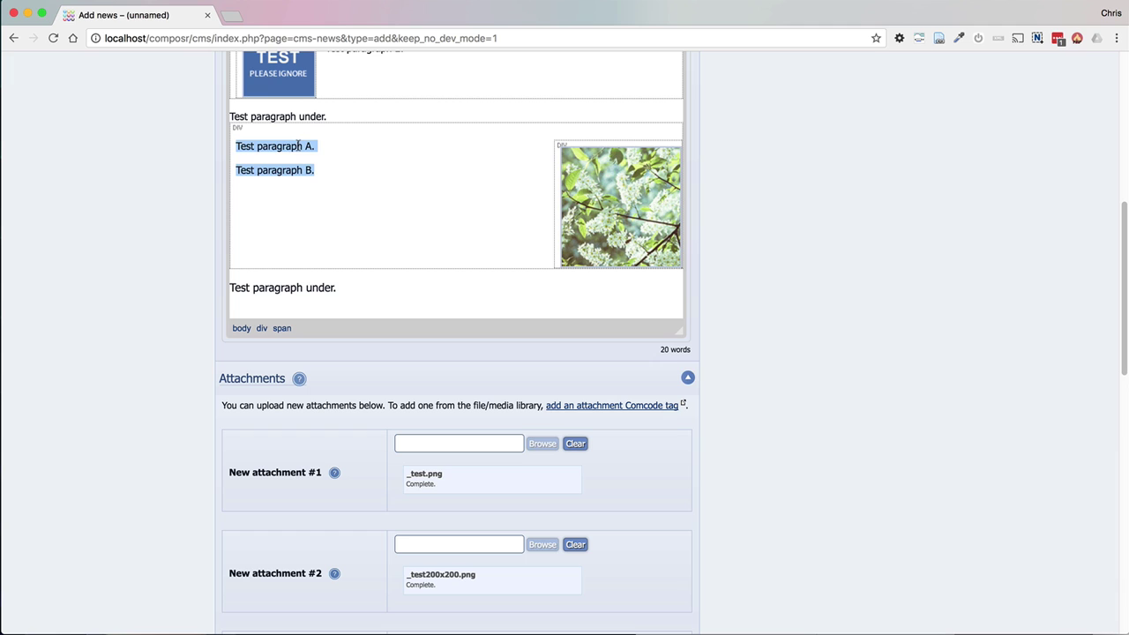
pyautogui.click(265, 136)
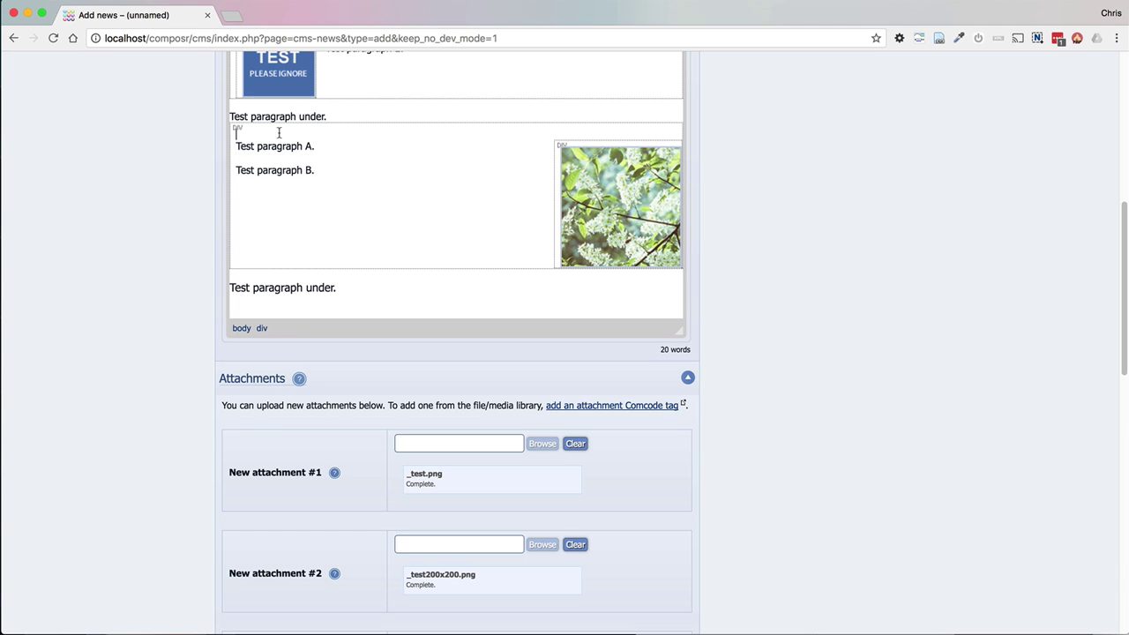
pyautogui.click(451, 116)
pyautogui.click(395, 130)
pyautogui.scroll(2, 426, 239)
pyautogui.scroll(2, 360, 310)
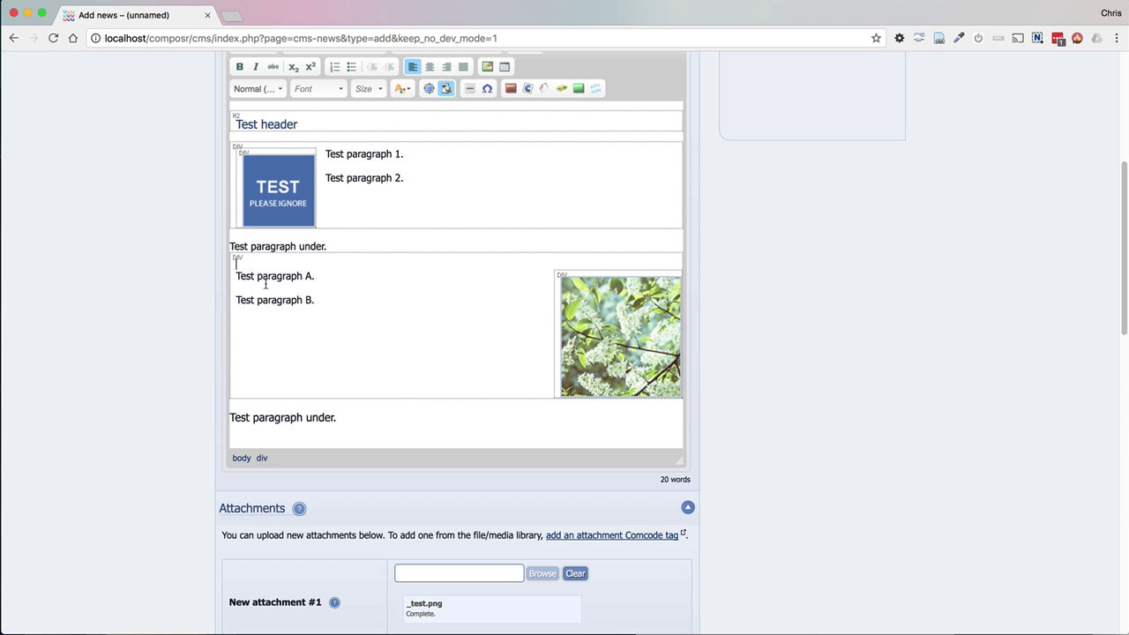
pyautogui.click(357, 308)
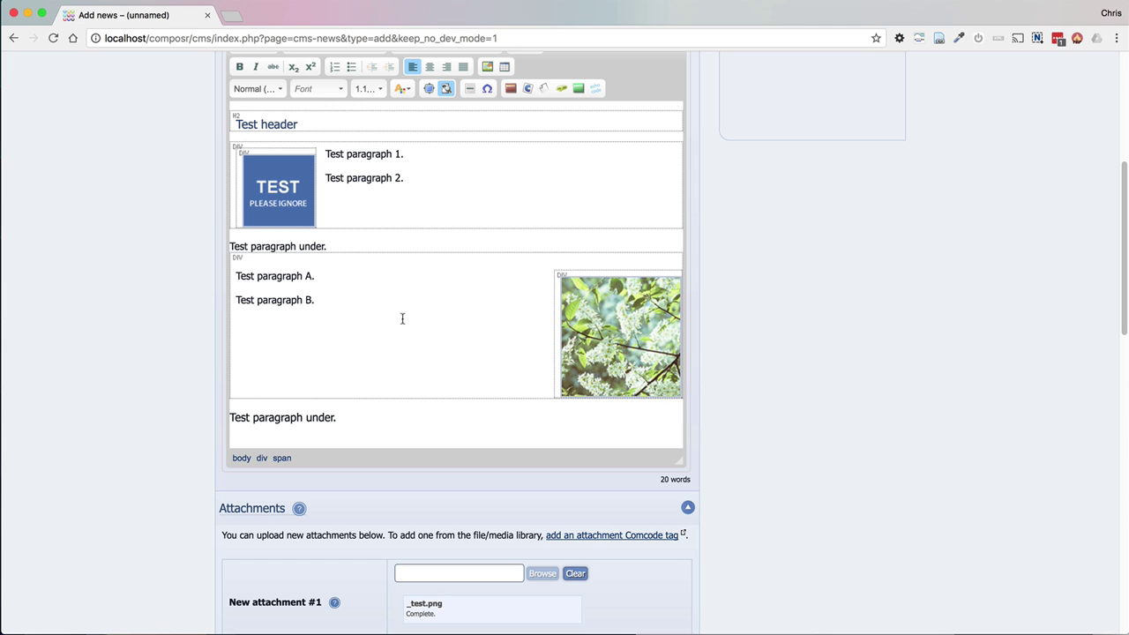